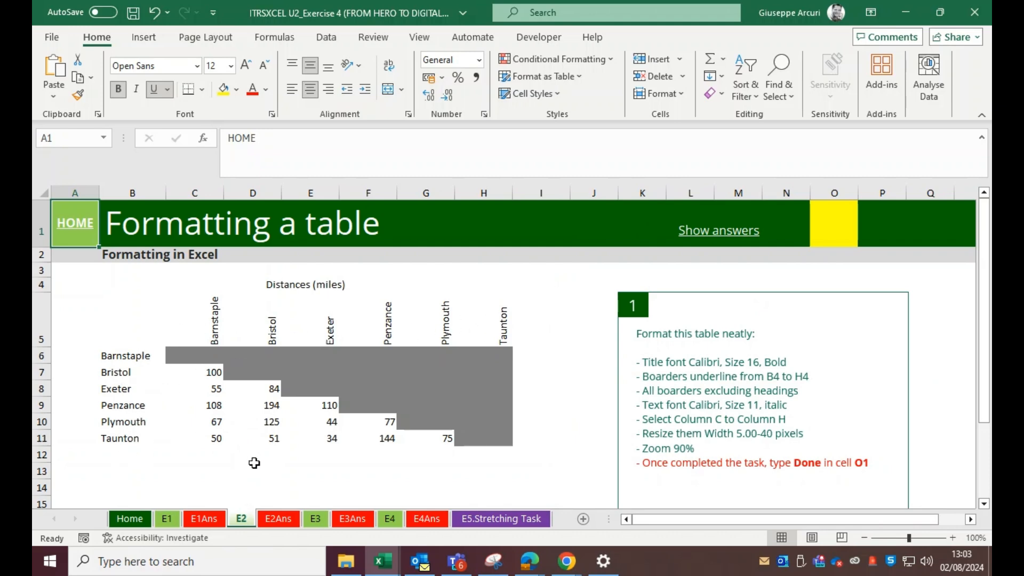
# Step: Switch through the exercise sheets to the E5.Stretching Task sheet
pyautogui.click(167, 518)
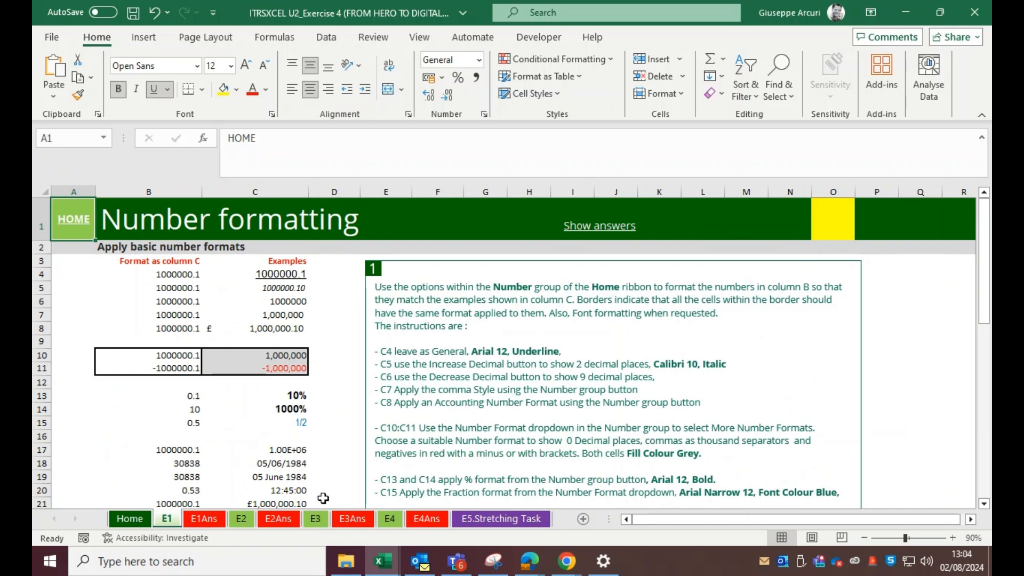
pyautogui.click(393, 521)
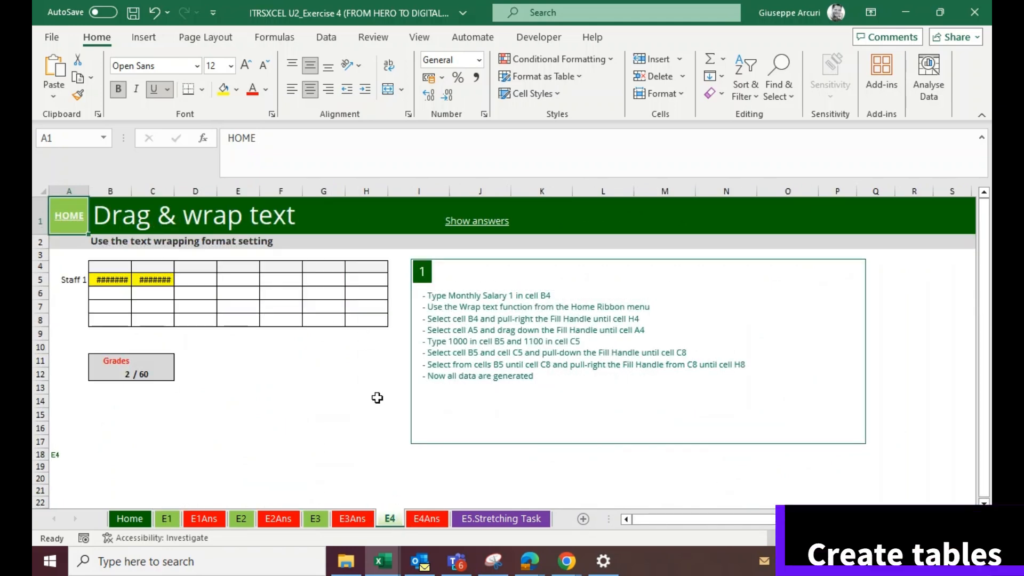
pyautogui.click(468, 516)
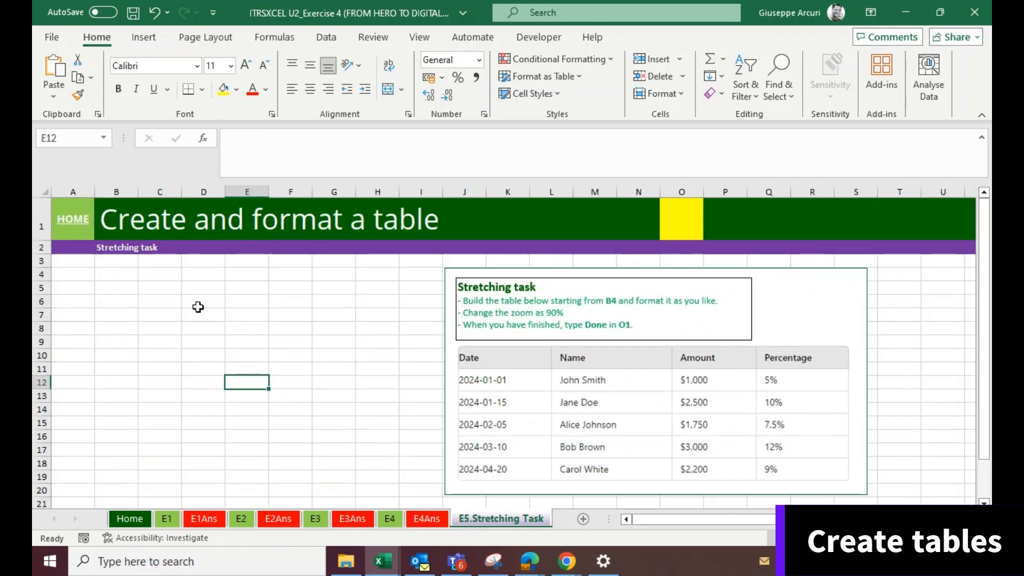
# Step: Apply all borders to the range B4:E9 as the table outline starting at B4
pyautogui.click(123, 278)
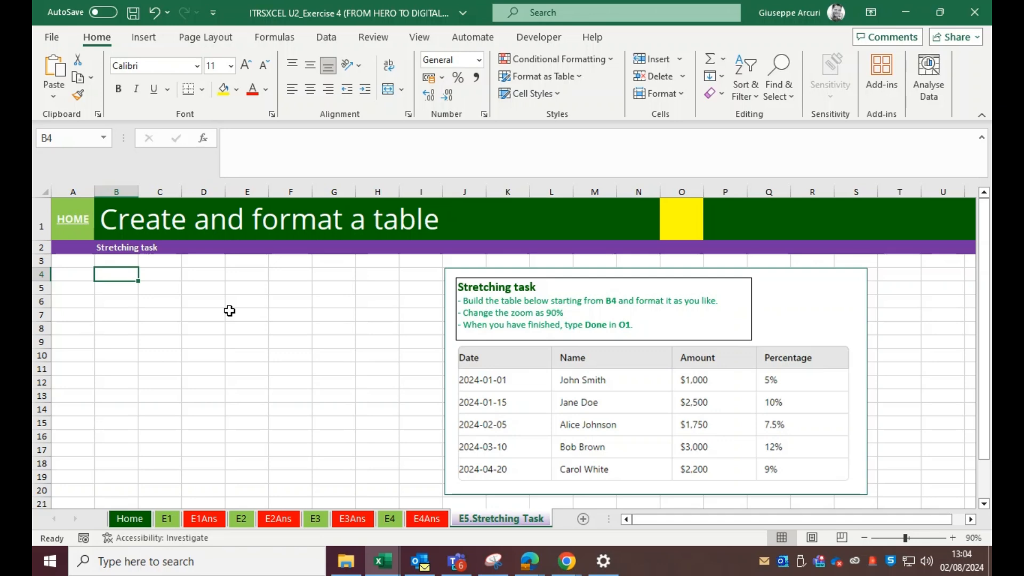
pyautogui.press('Right')
pyautogui.press('Right')
pyautogui.press('Right')
pyautogui.press('Down')
pyautogui.press('Down')
pyautogui.press('Down')
pyautogui.press('Down')
pyautogui.press('Down')
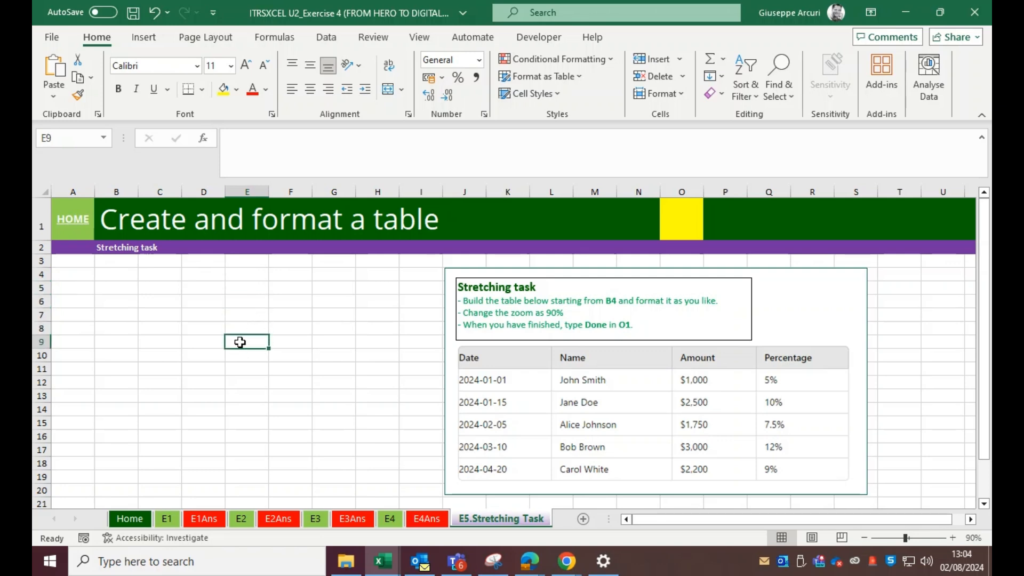
pyautogui.moveTo(240, 342); pyautogui.dragTo(105, 275)
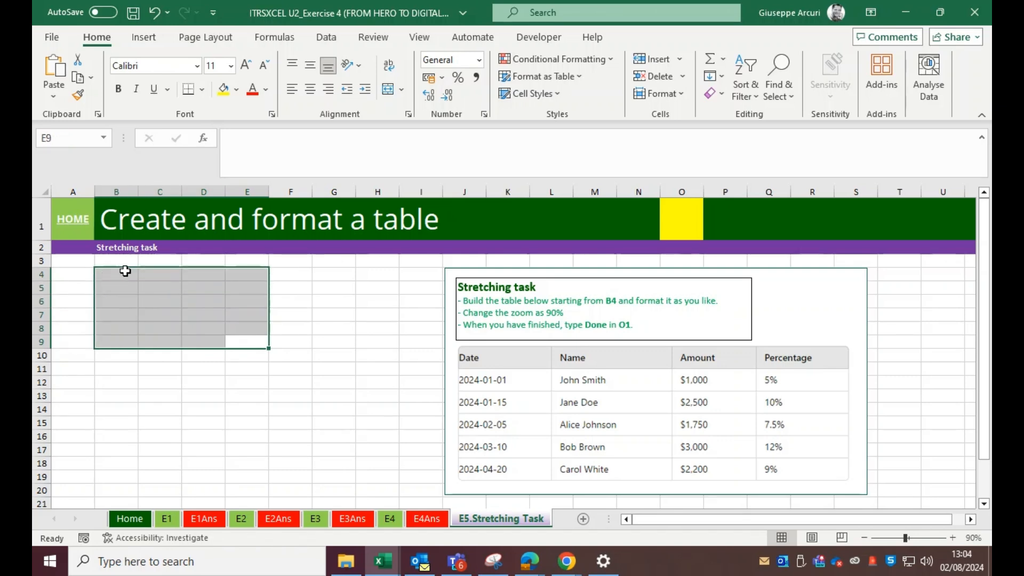
pyautogui.moveTo(112, 273); pyautogui.dragTo(249, 340)
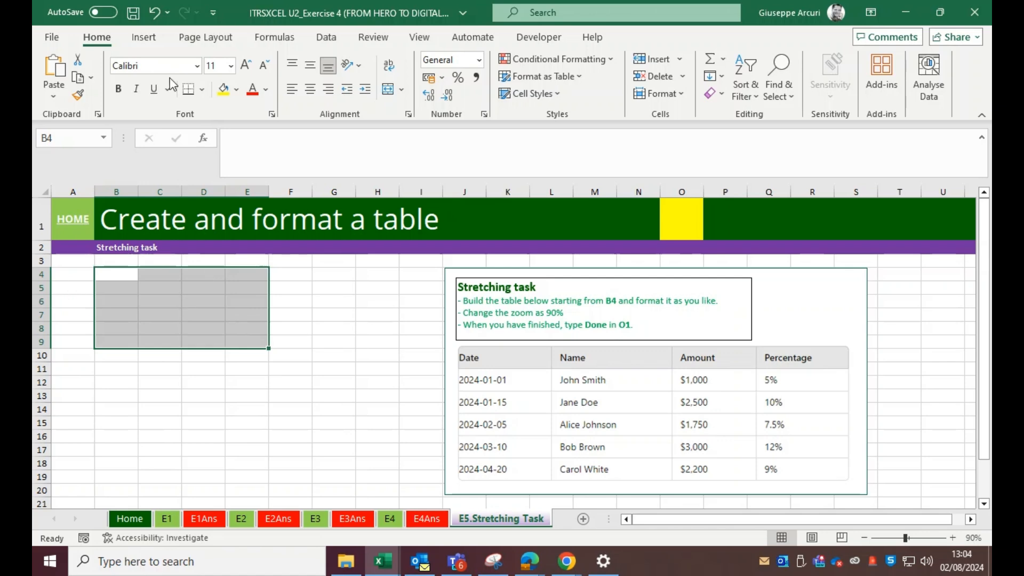
pyautogui.click(201, 89)
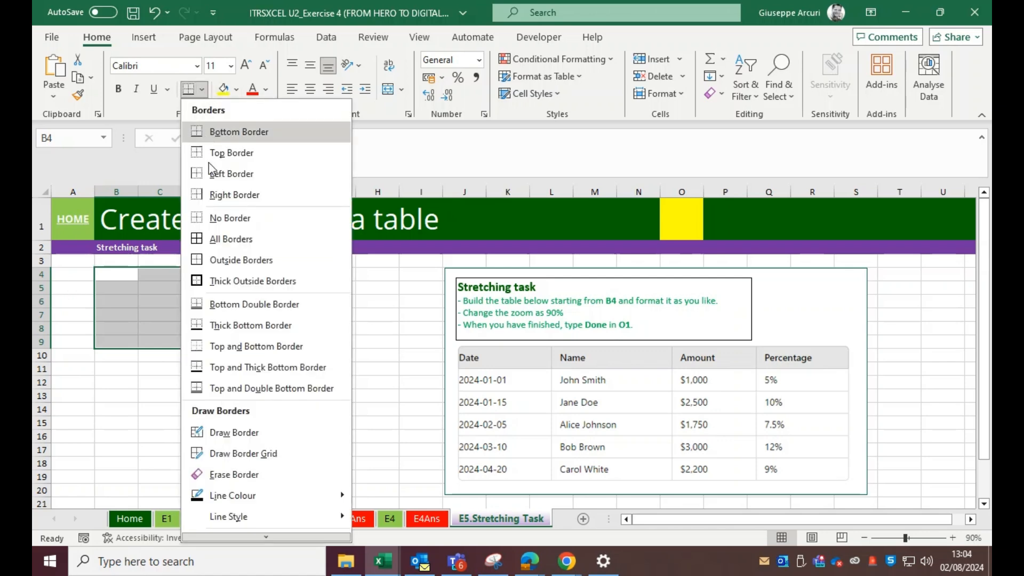
pyautogui.click(200, 238)
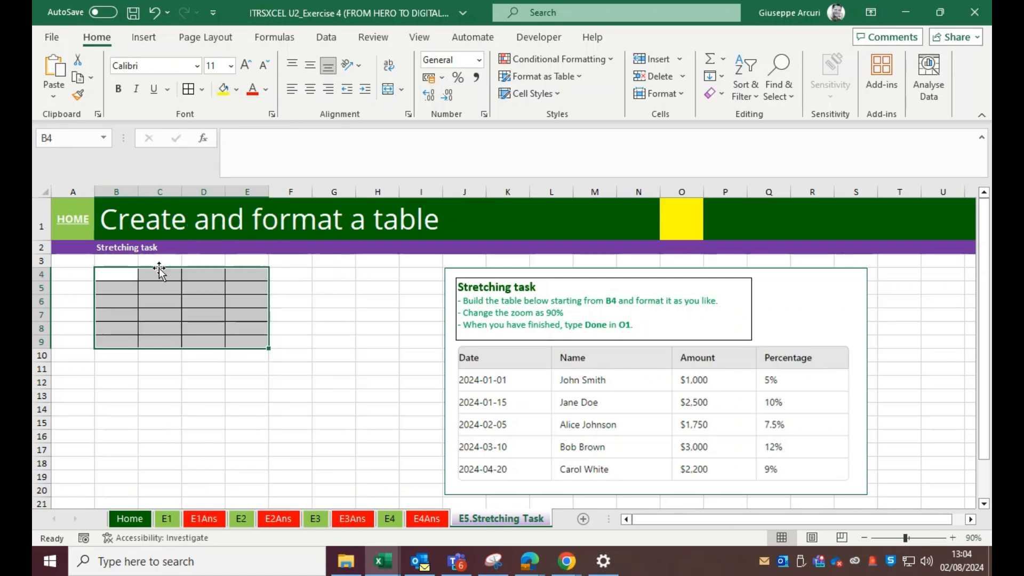
# Step: Fill the header row B4:E4 with a light grey theme colour
pyautogui.rightClick(123, 274)
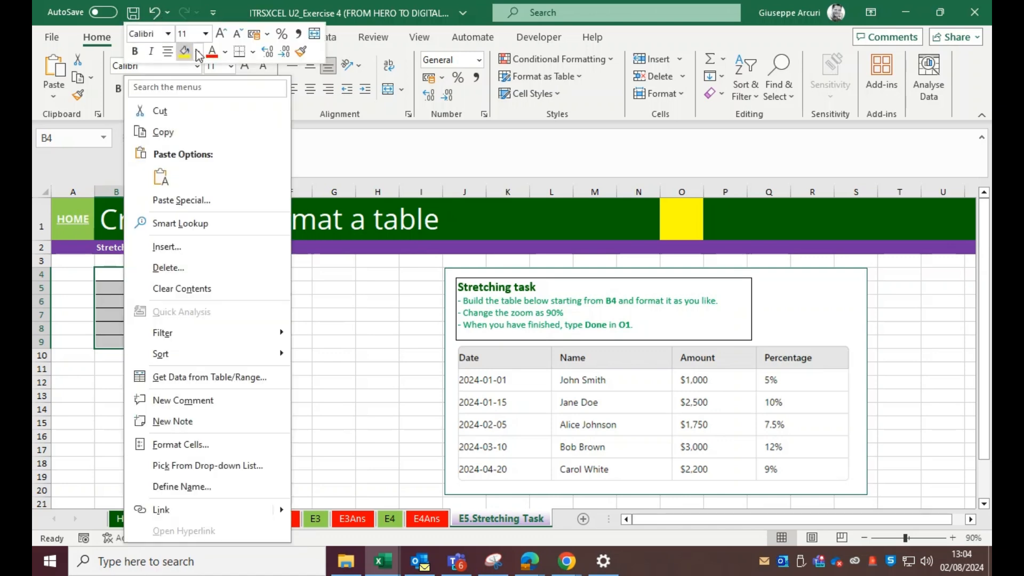
pyautogui.press('Escape')
pyautogui.moveTo(110, 271); pyautogui.dragTo(239, 274)
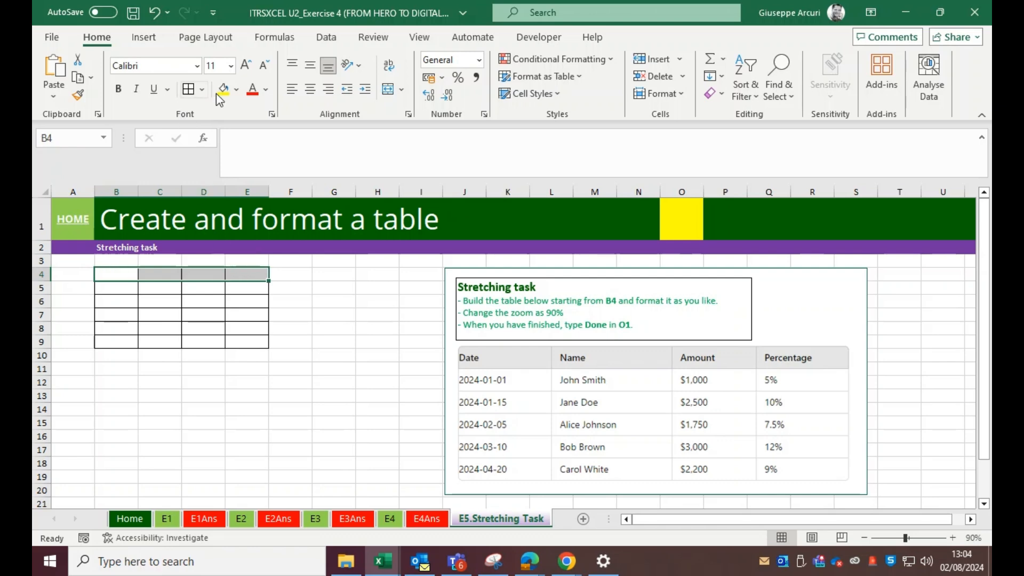
pyautogui.click(236, 89)
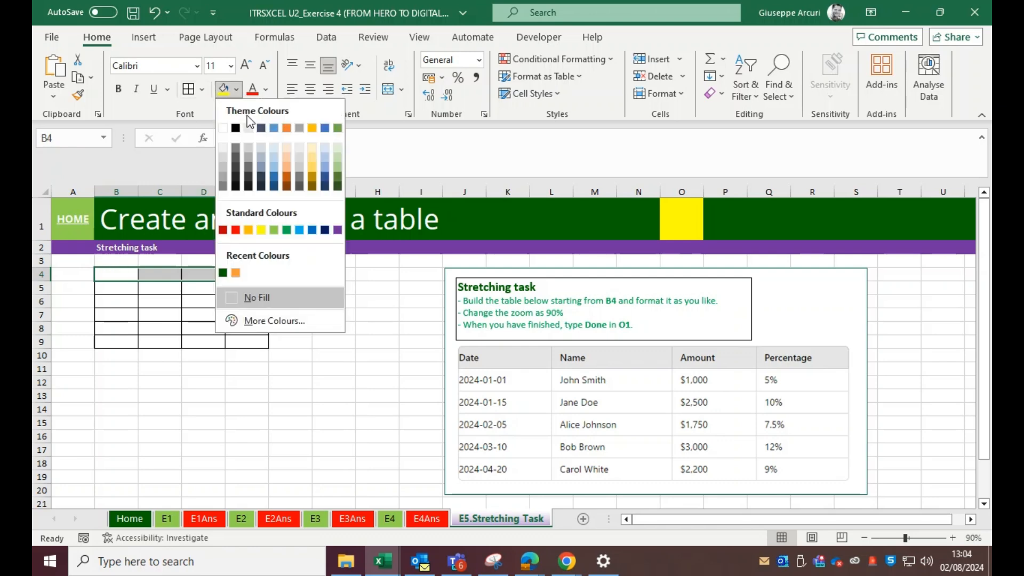
pyautogui.click(222, 161)
pyautogui.click(157, 298)
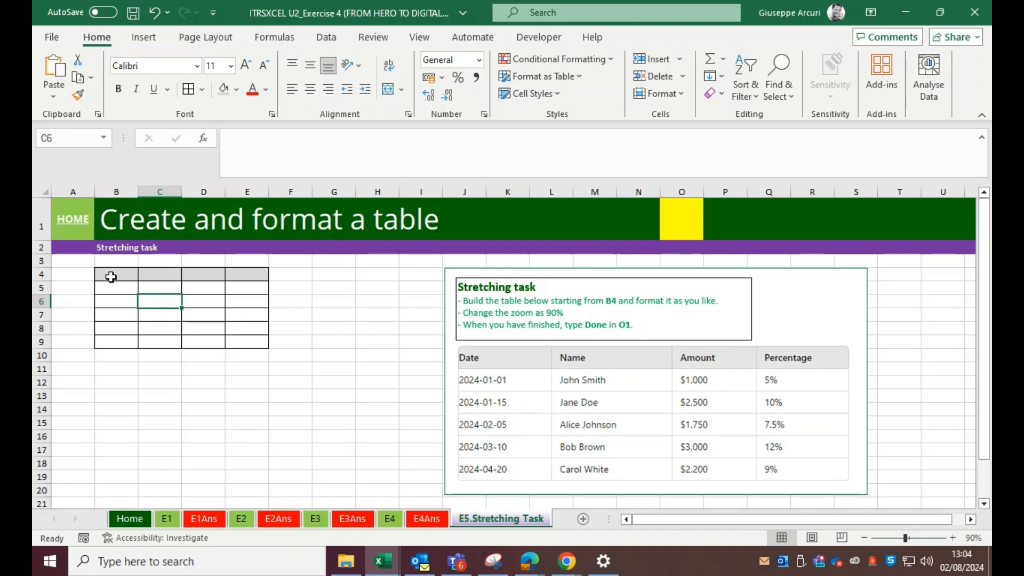
# Step: Enter the header Date in B4 and the date 01/01/2024 in B5
pyautogui.click(871, 536)
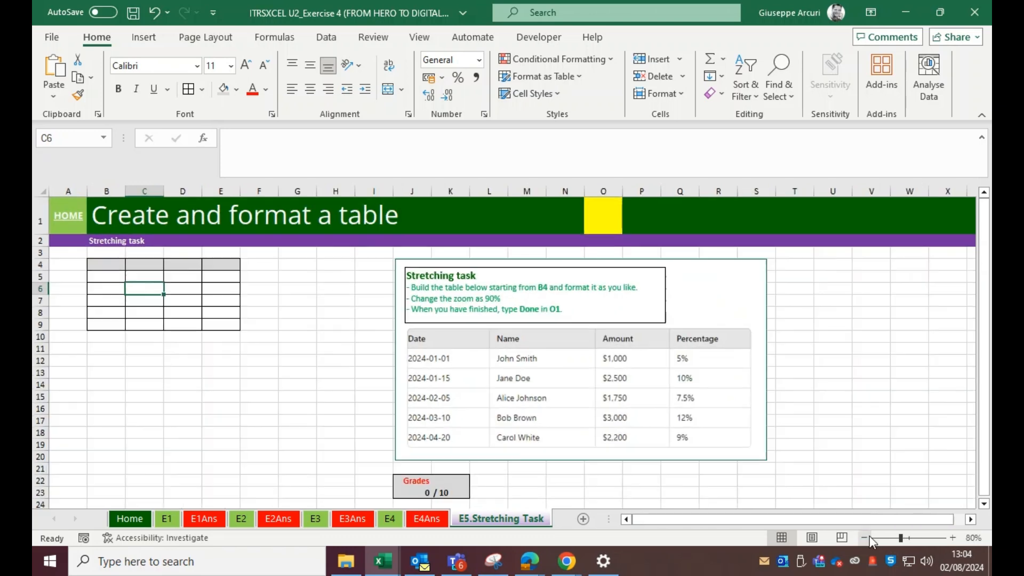
pyautogui.click(952, 538)
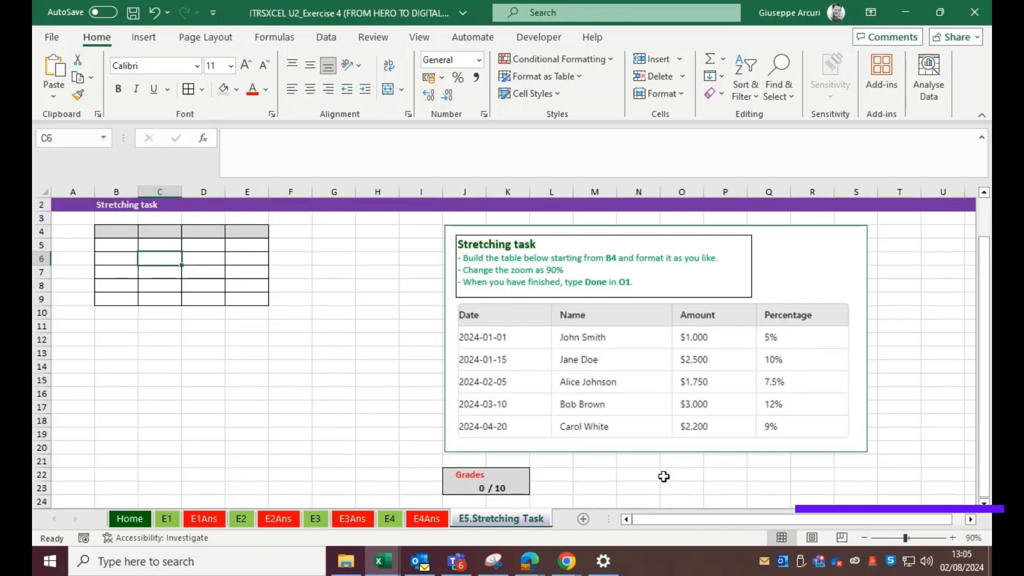
pyautogui.click(119, 232)
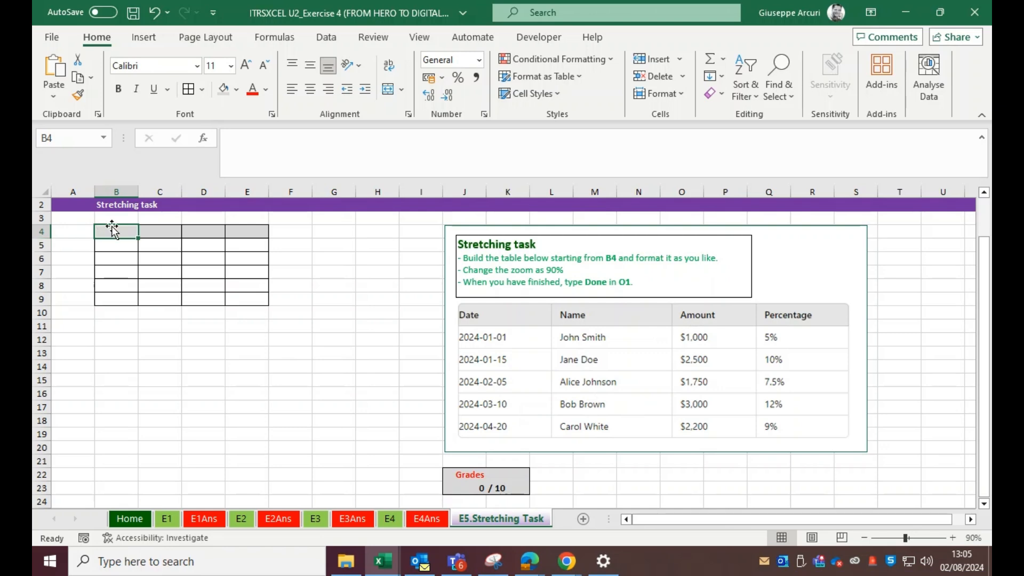
pyautogui.write('Date')
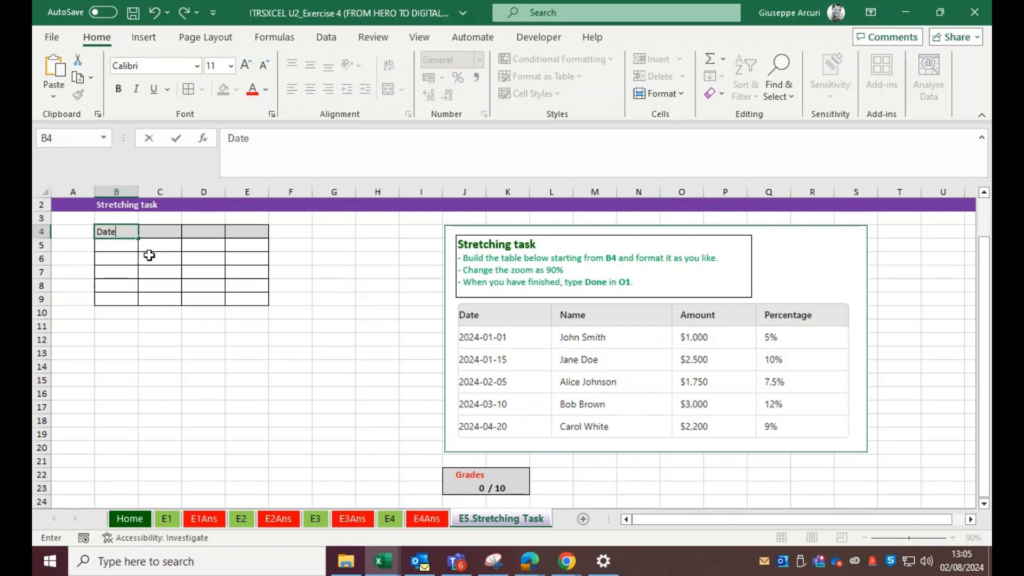
pyautogui.press('Return')
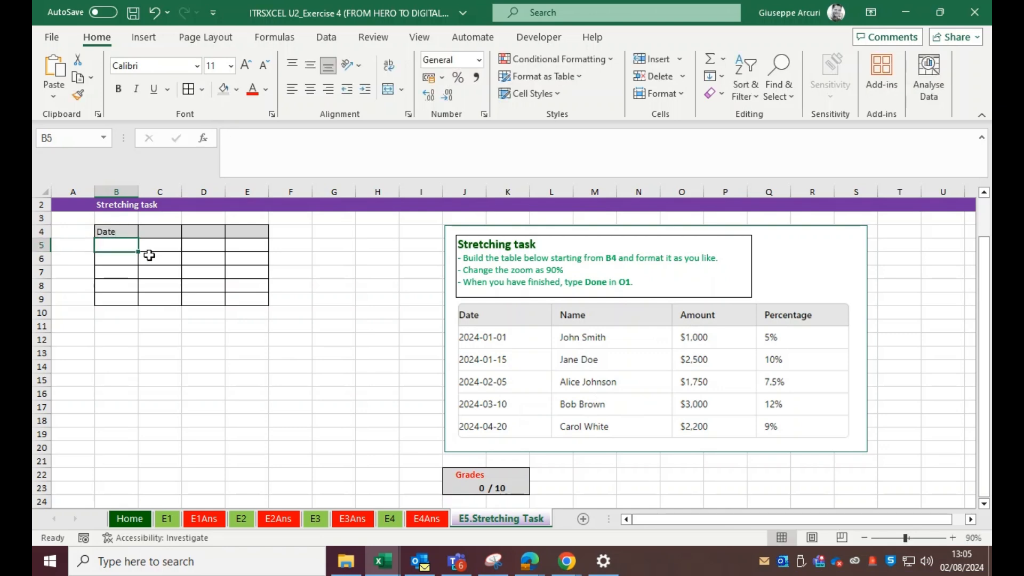
pyautogui.write('01/01/2024')
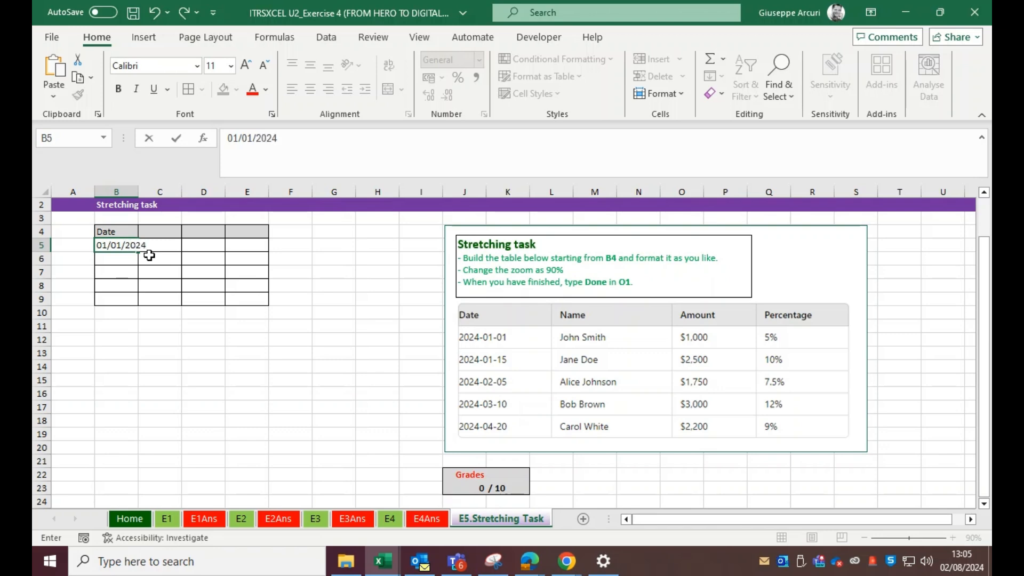
pyautogui.press('Return')
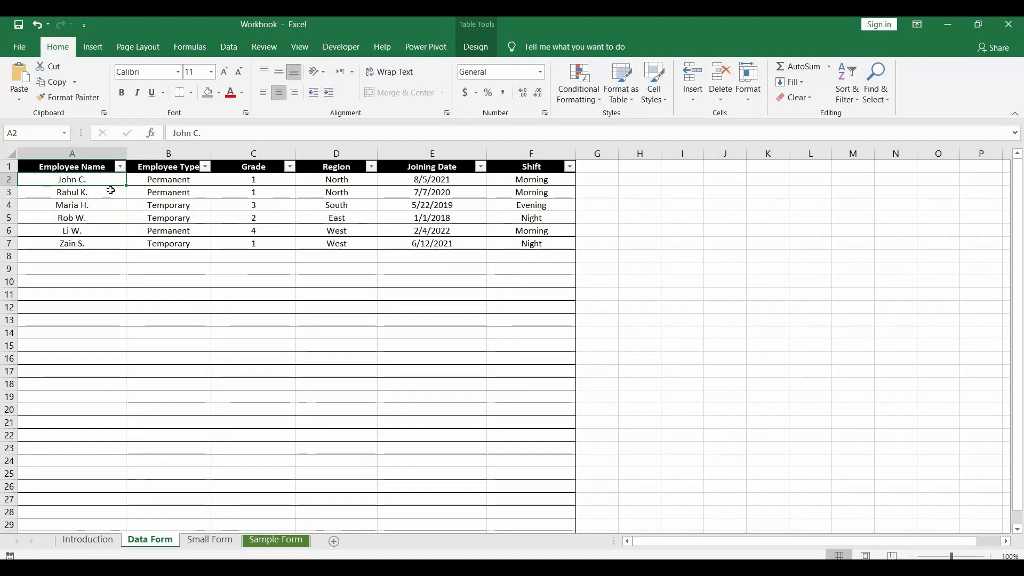
# Step: Examine the employee table's rows and columns on the Data Form sheet
pyautogui.press('Up')
pyautogui.press('Down')
pyautogui.press('Right')
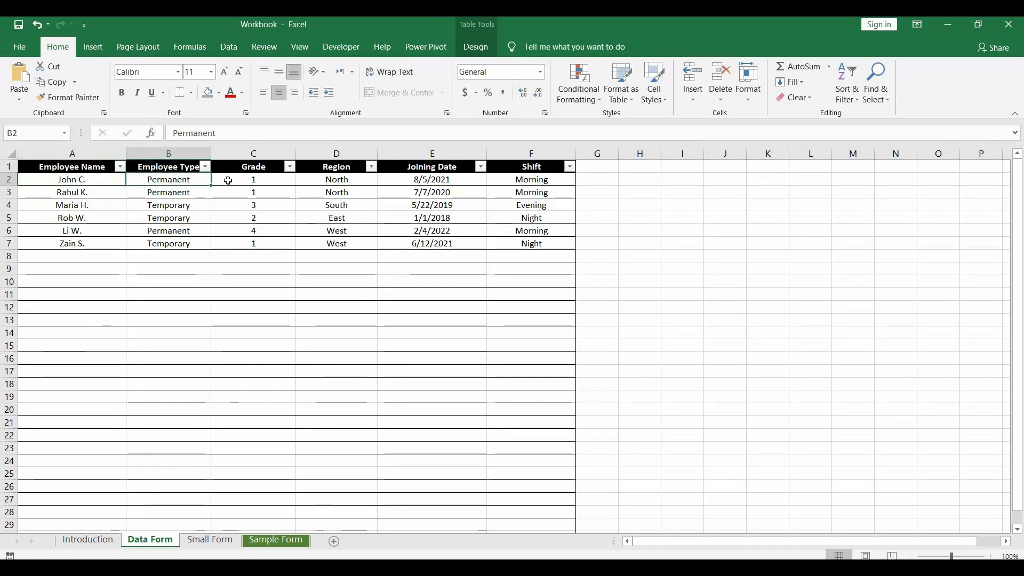
pyautogui.press('Right')
pyautogui.press('Right')
pyautogui.press('Right')
pyautogui.press('Right')
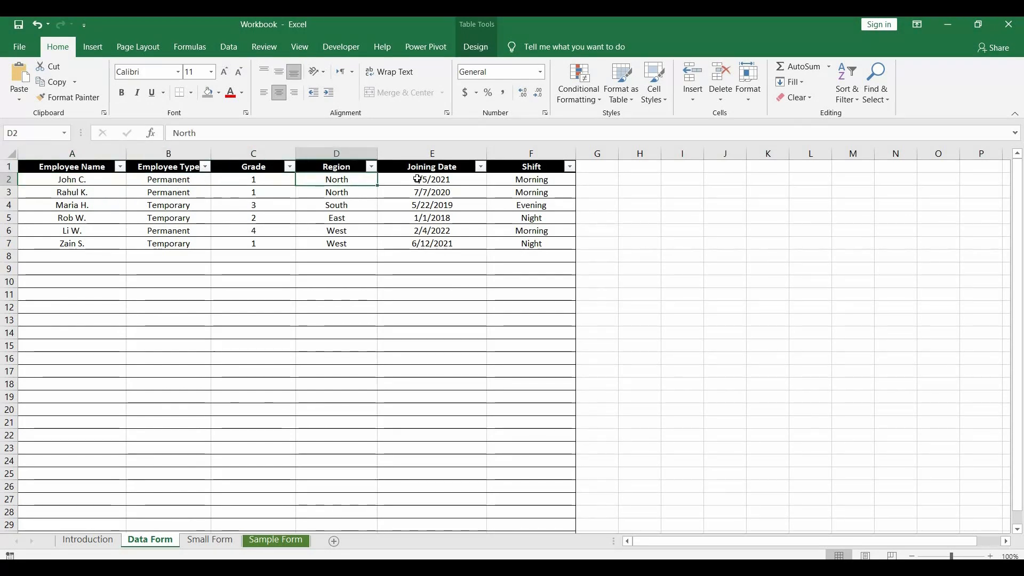
pyautogui.click(104, 194)
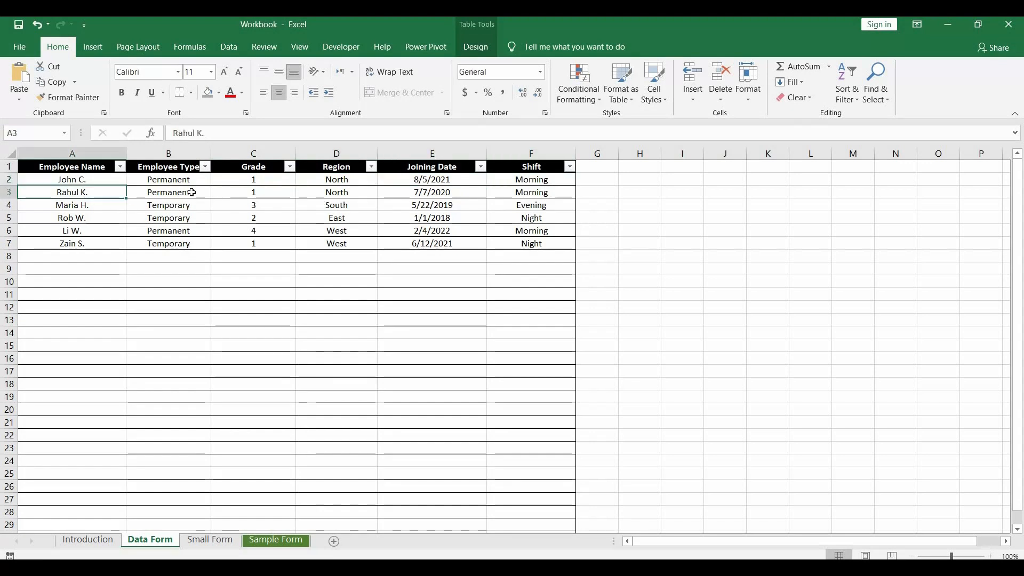
pyautogui.press('Right')
pyautogui.press('Right')
pyautogui.press('Right')
pyautogui.press('Right')
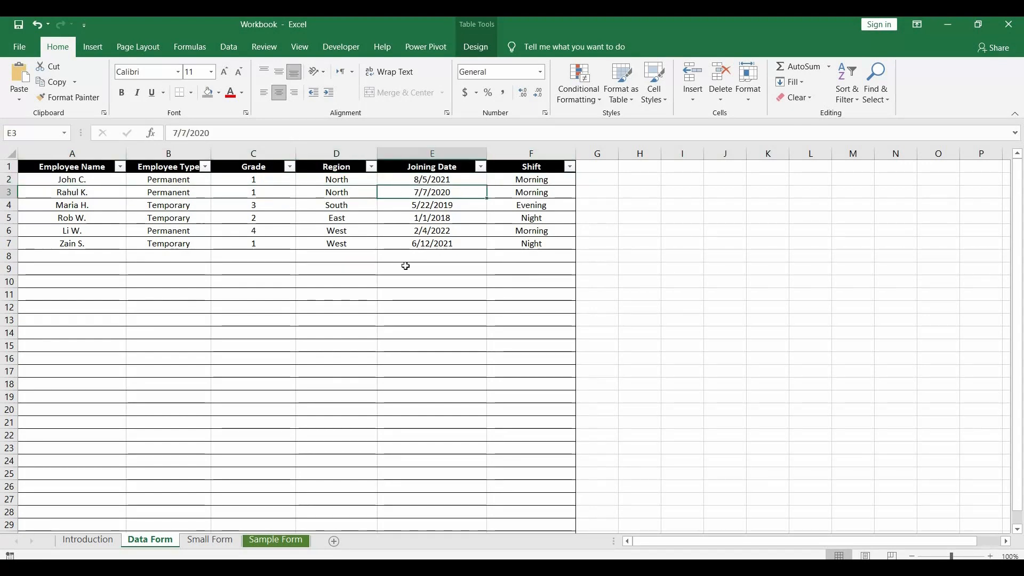
pyautogui.scroll(-8, 404, 265)
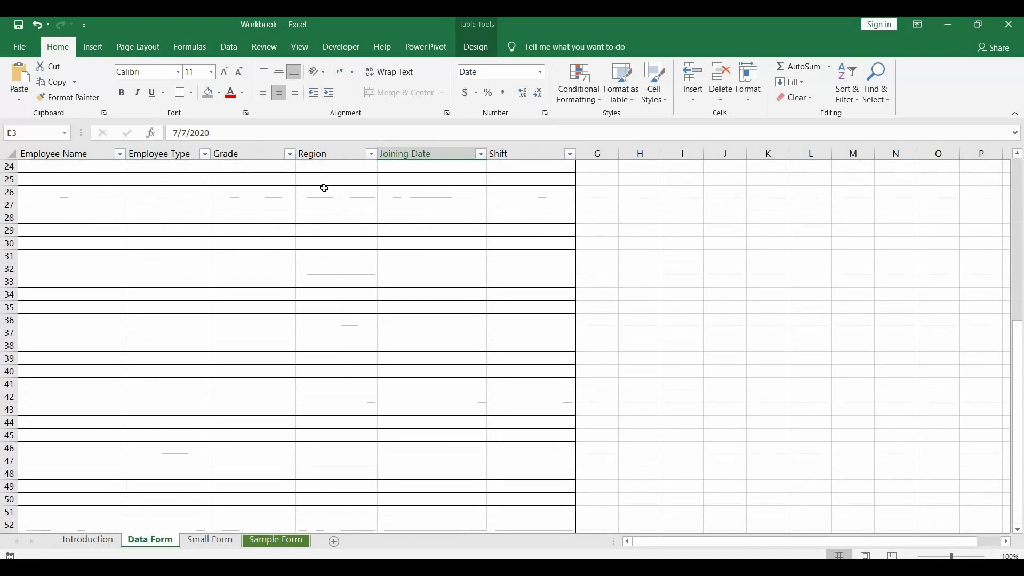
pyautogui.scroll(8, 322, 187)
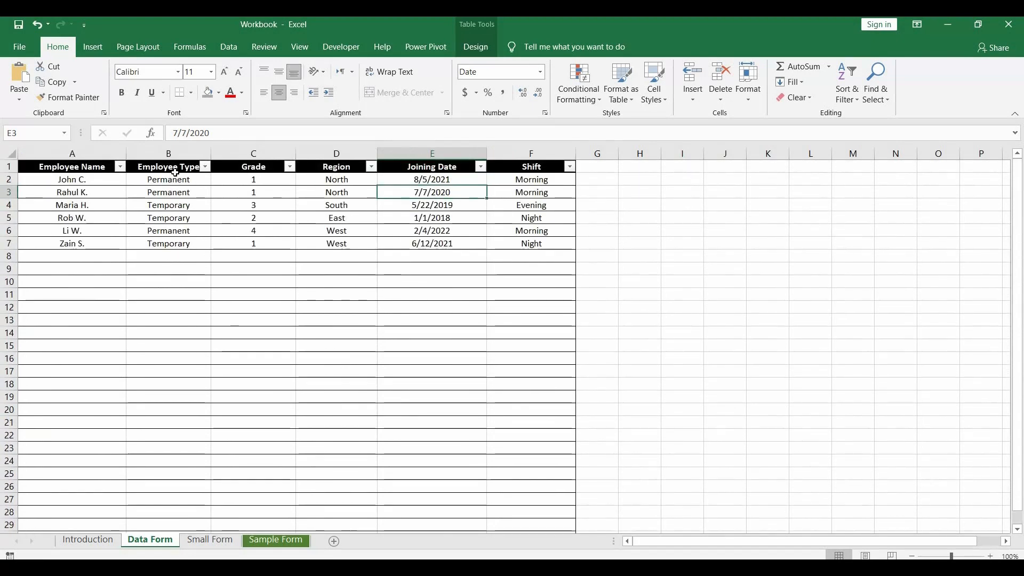
pyautogui.click(179, 243)
pyautogui.click(179, 228)
pyautogui.click(179, 219)
pyautogui.click(113, 218)
pyautogui.click(107, 227)
pyautogui.click(107, 218)
pyautogui.click(105, 192)
pyautogui.click(105, 180)
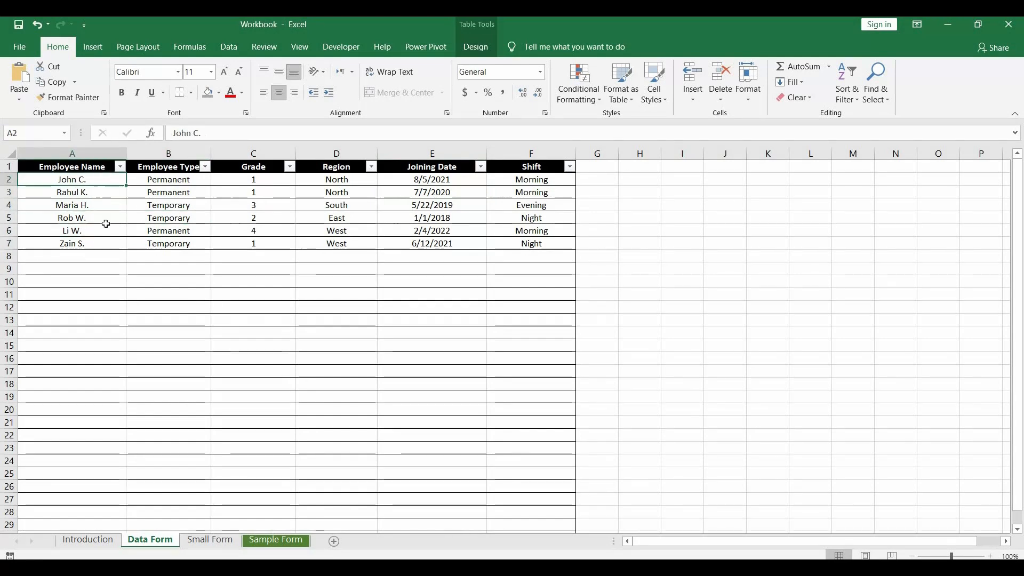
pyautogui.click(84, 244)
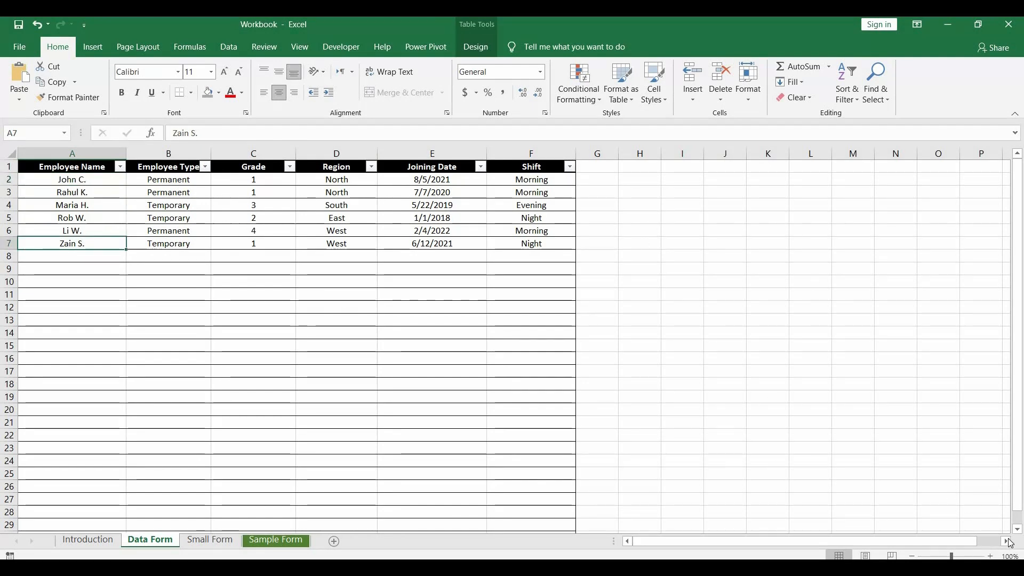
pyautogui.click(1007, 542)
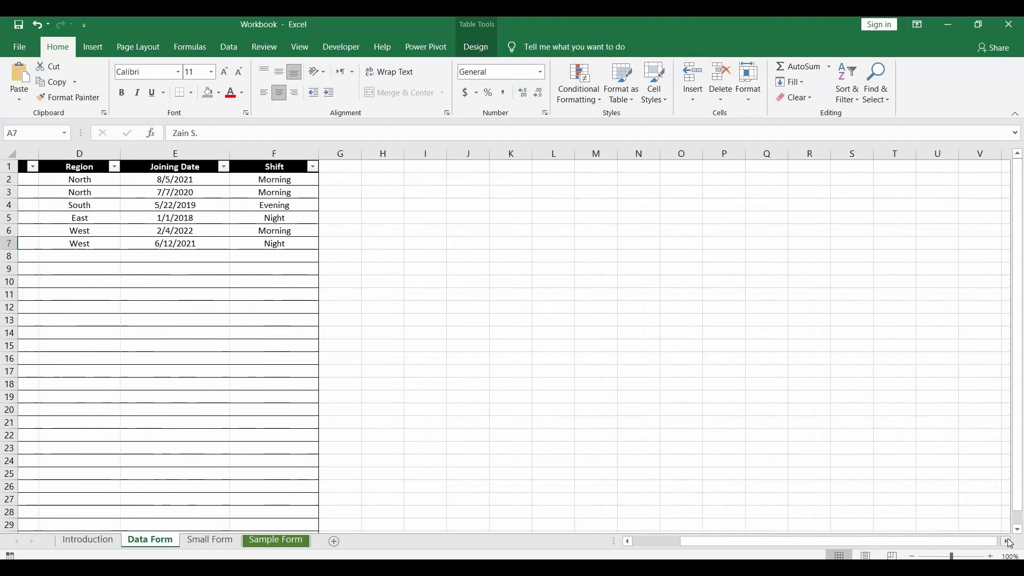
pyautogui.click(628, 539)
pyautogui.click(628, 539)
pyautogui.click(78, 258)
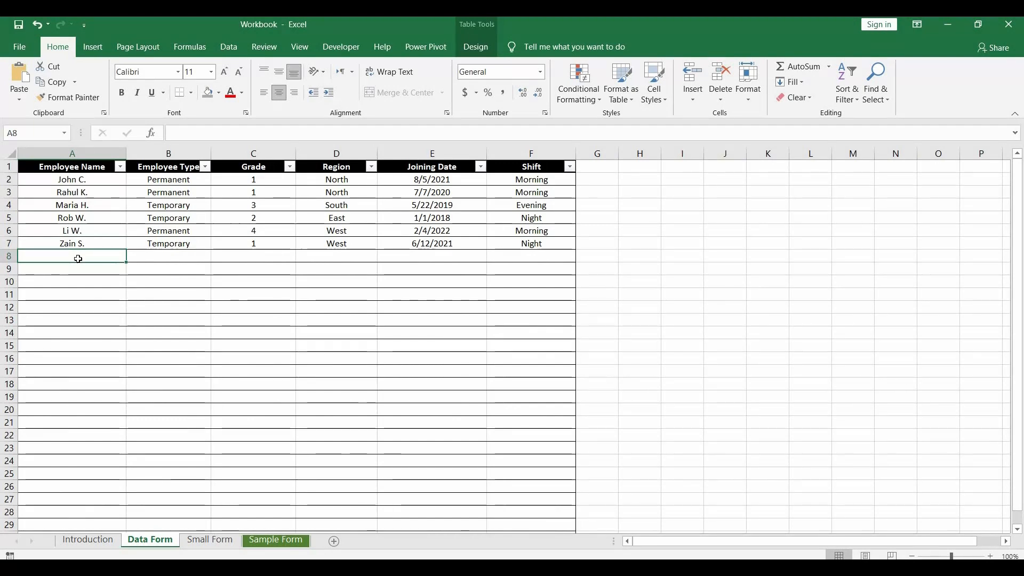
# Step: Open ribbon customization, list All Commands and select the Form command
pyautogui.rightClick(919, 101)
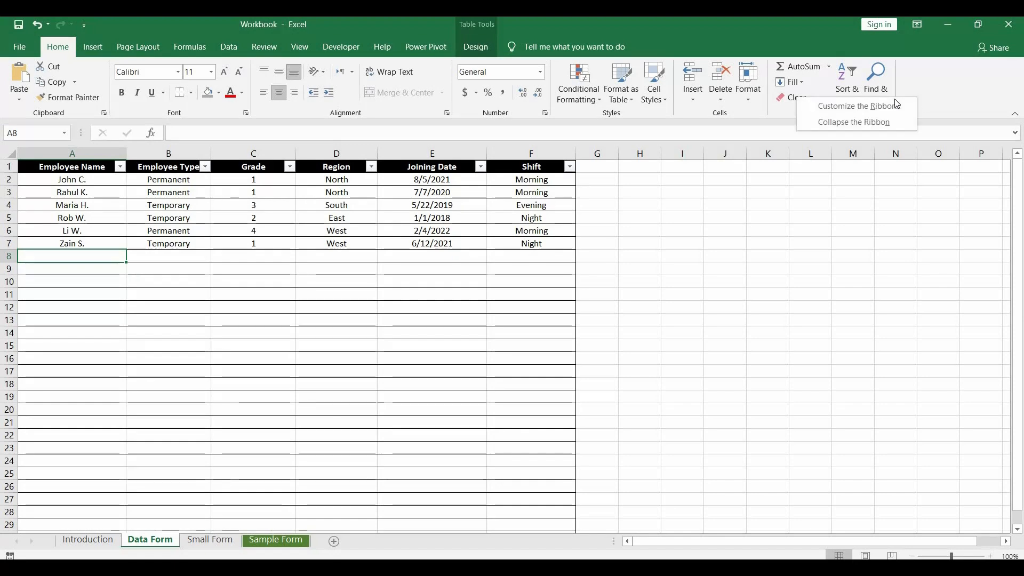
pyautogui.click(843, 107)
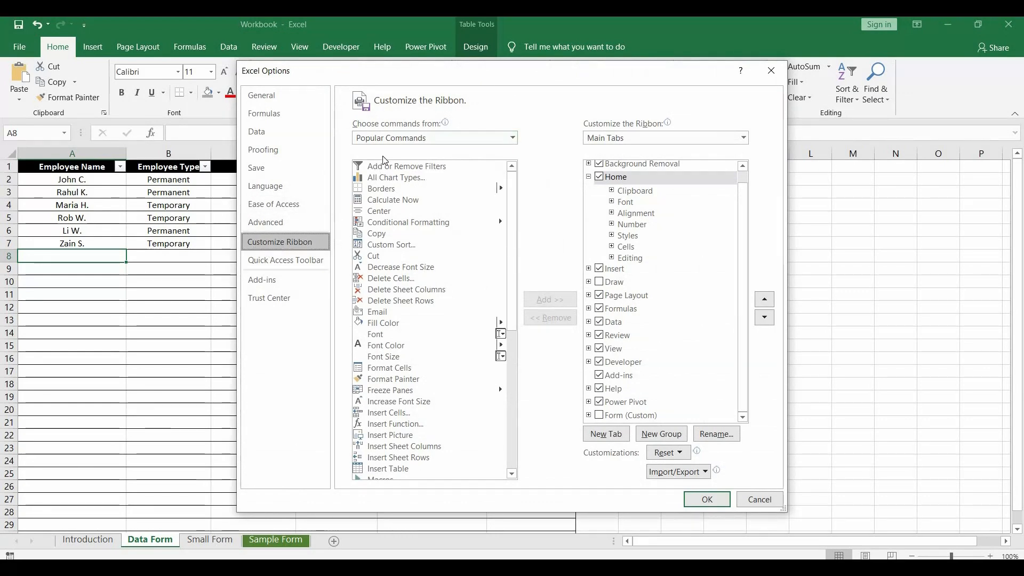
pyautogui.click(420, 142)
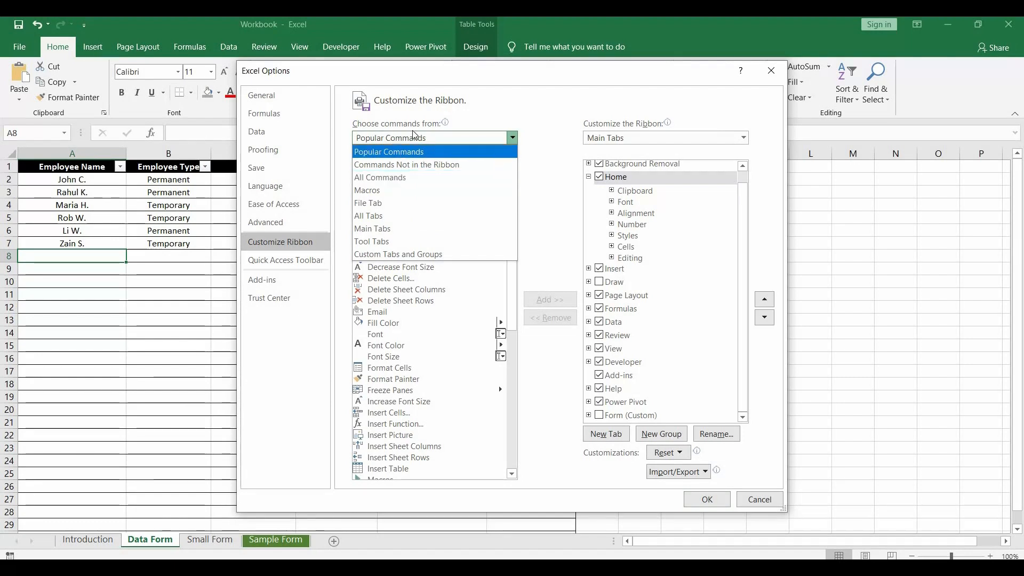
pyautogui.click(380, 181)
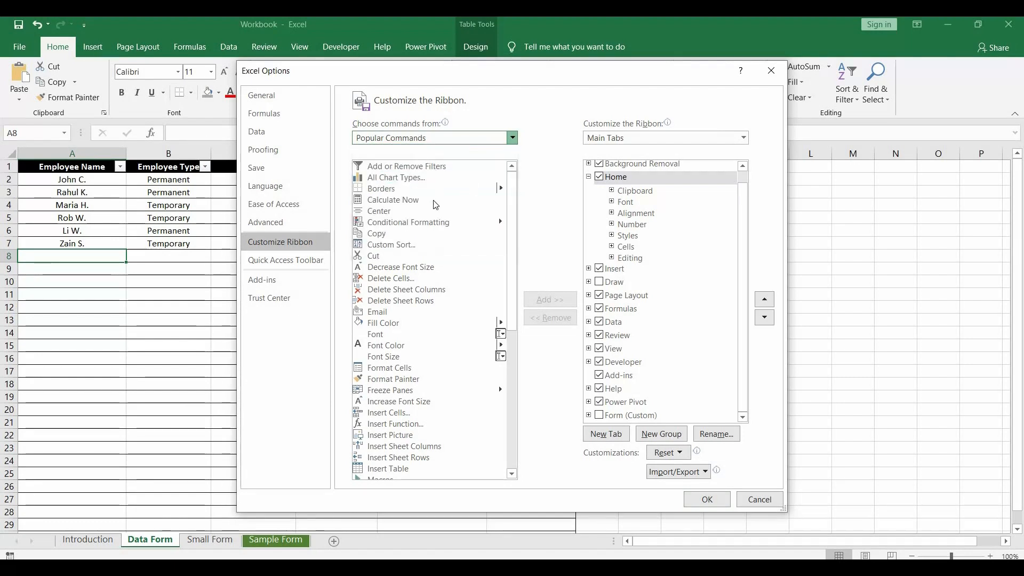
pyautogui.scroll(-20, 392, 299)
pyautogui.click(391, 294)
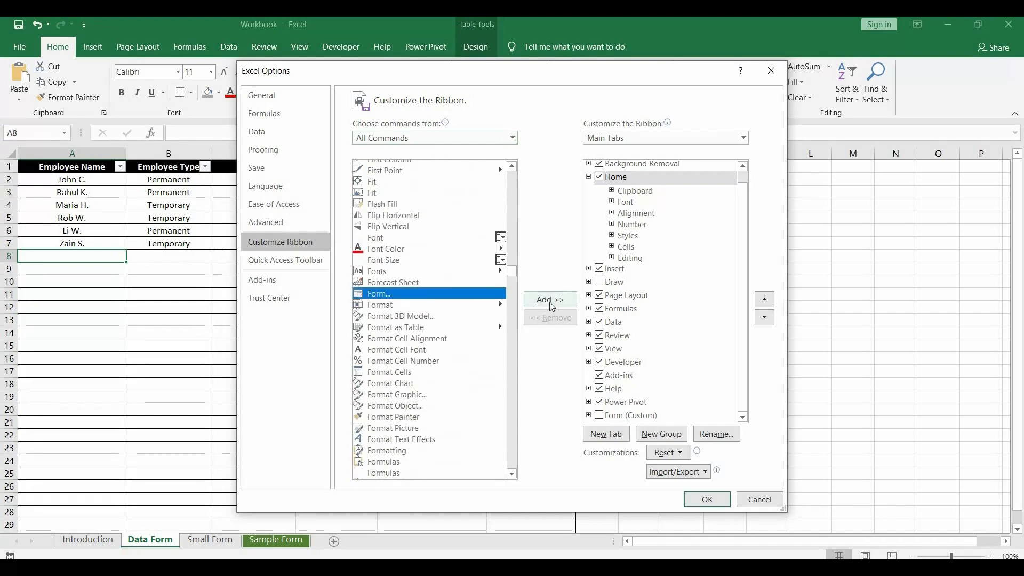
# Step: Add the Form command to the custom Form tab, close the options and switch to the Form tab
pyautogui.click(599, 415)
pyautogui.click(697, 503)
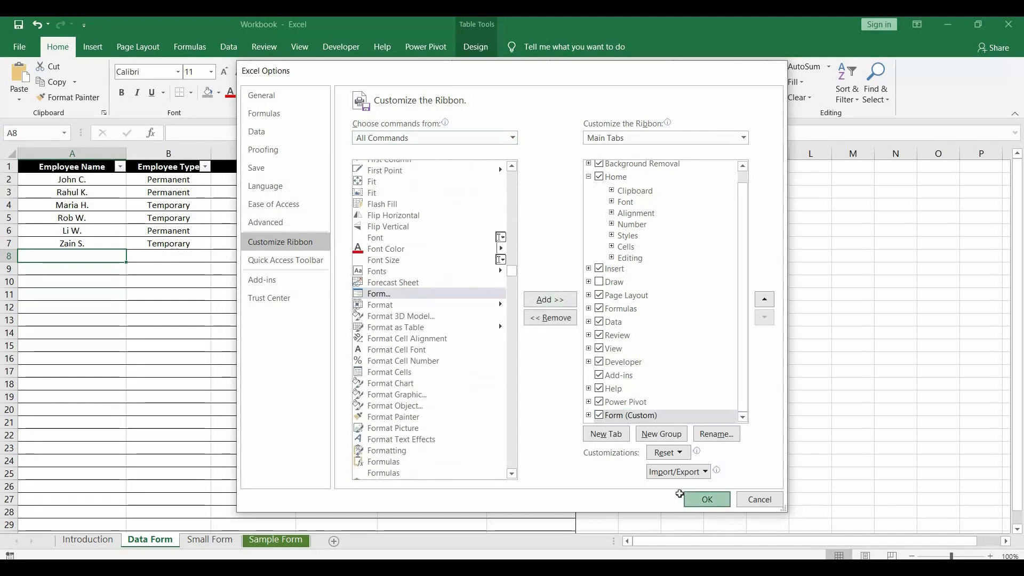
pyautogui.click(469, 47)
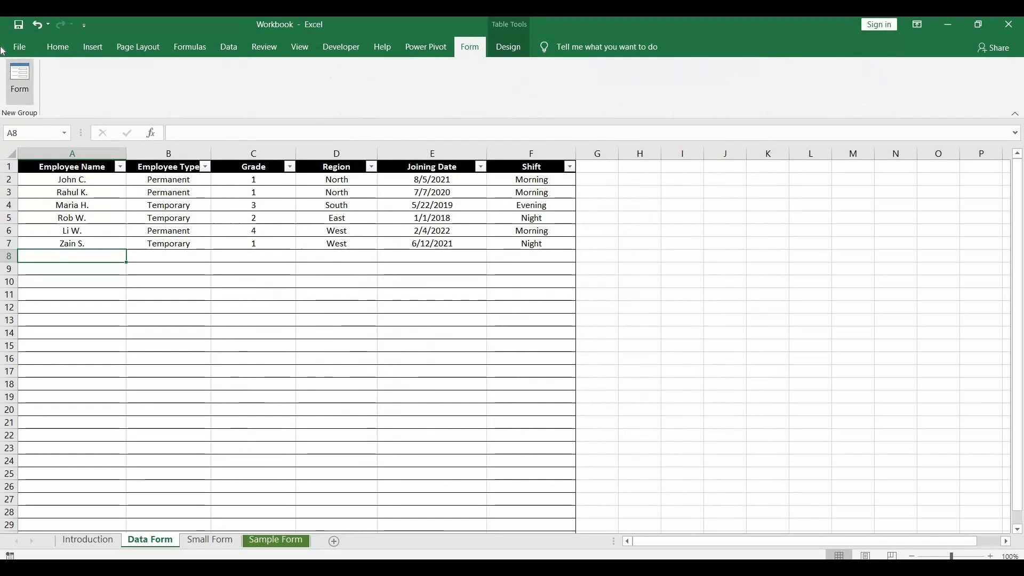
# Step: Select columns A to F of the employee table, open its Data Form and close it again
pyautogui.click(88, 182)
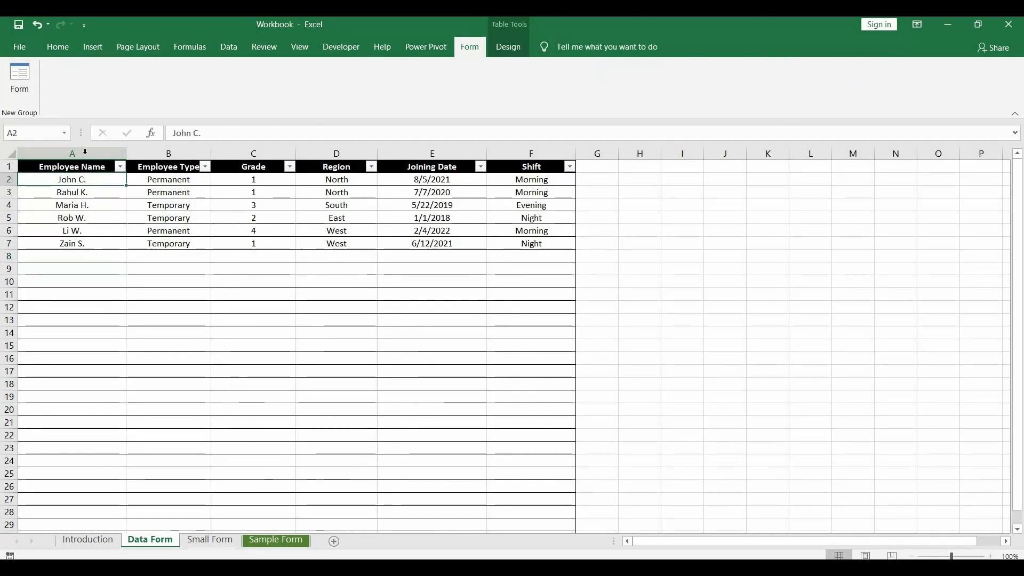
pyautogui.moveTo(72, 153); pyautogui.dragTo(517, 157)
pyautogui.click(20, 77)
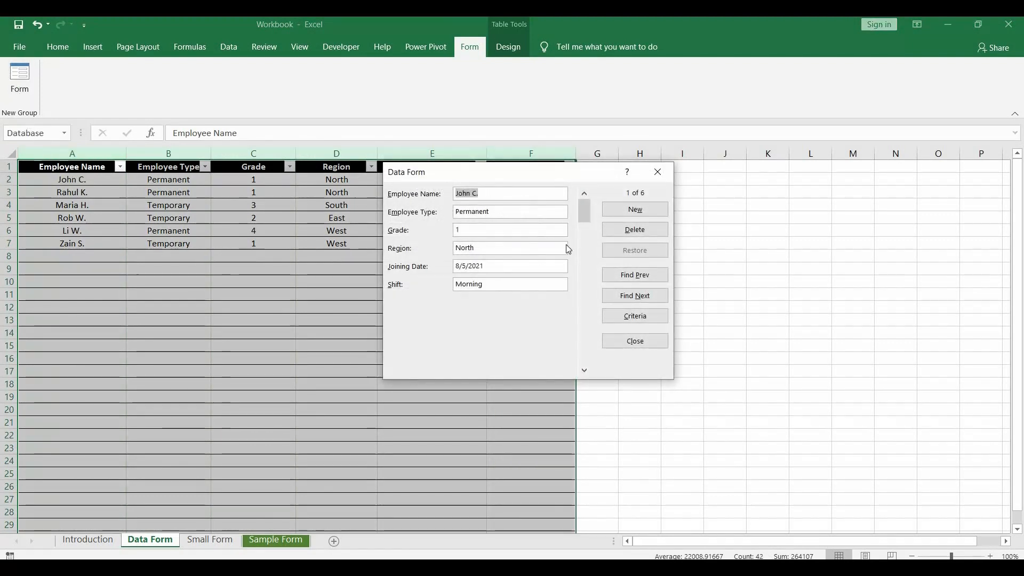
pyautogui.click(658, 172)
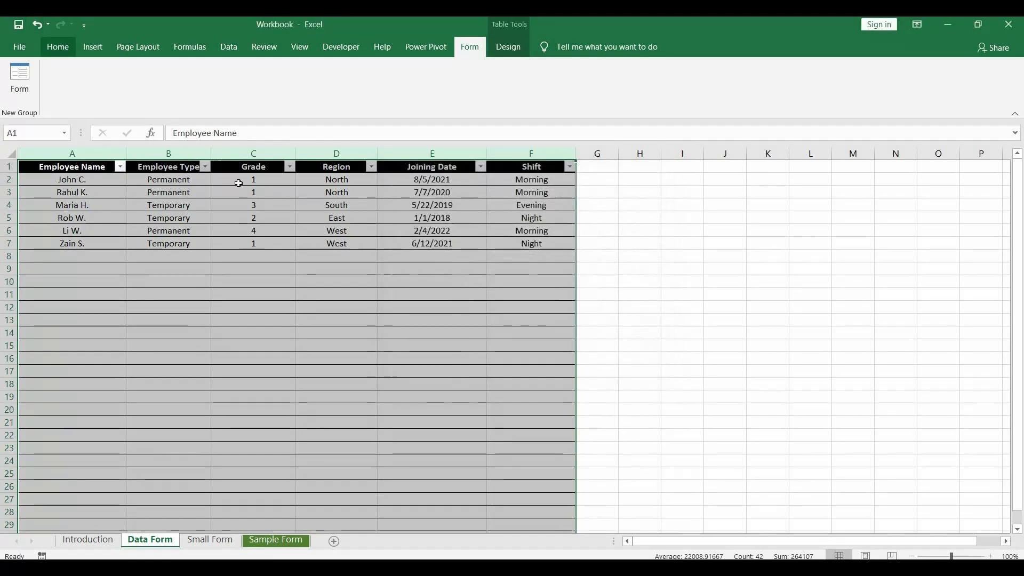
pyautogui.click(56, 47)
pyautogui.click(336, 205)
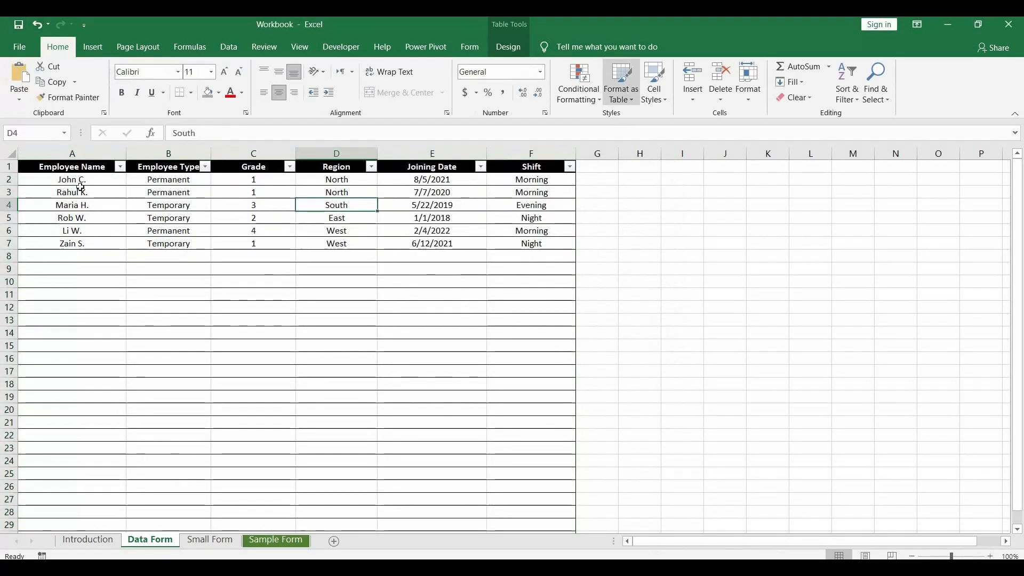
pyautogui.moveTo(123, 154); pyautogui.dragTo(528, 151)
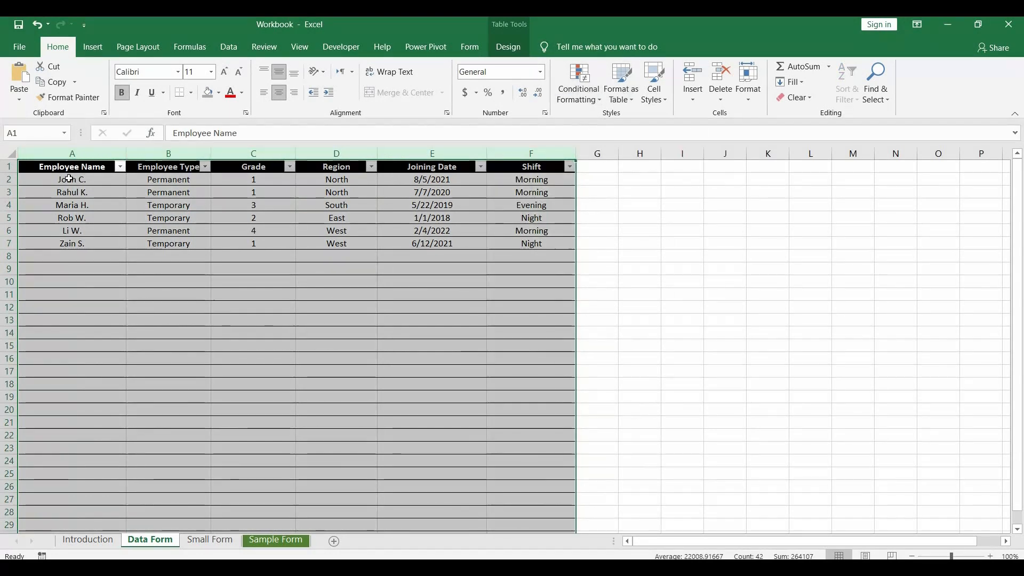
pyautogui.click(98, 180)
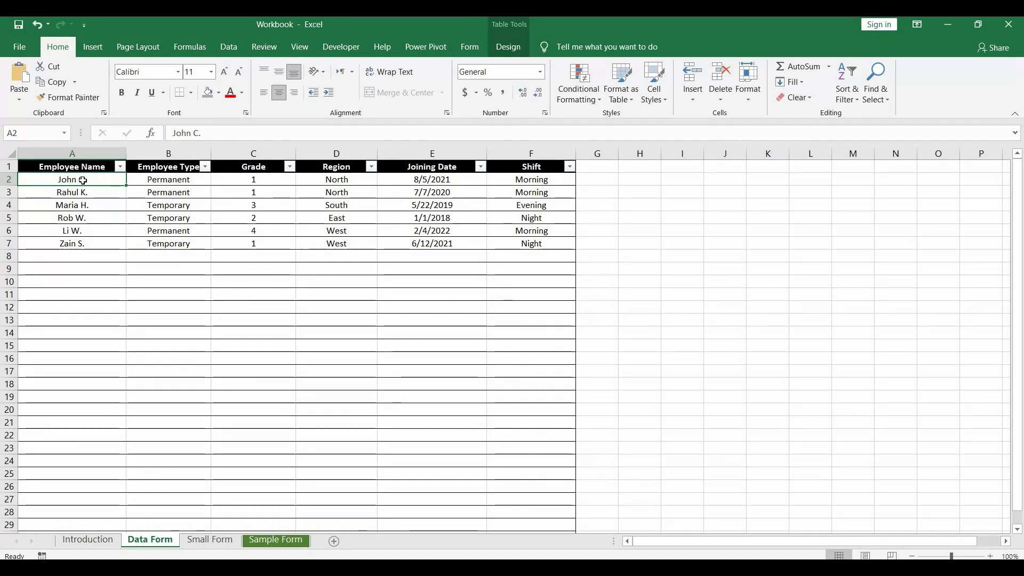
# Step: Open the Data Form for the employee table, move it beside the table and scroll to a new blank record
pyautogui.click(469, 47)
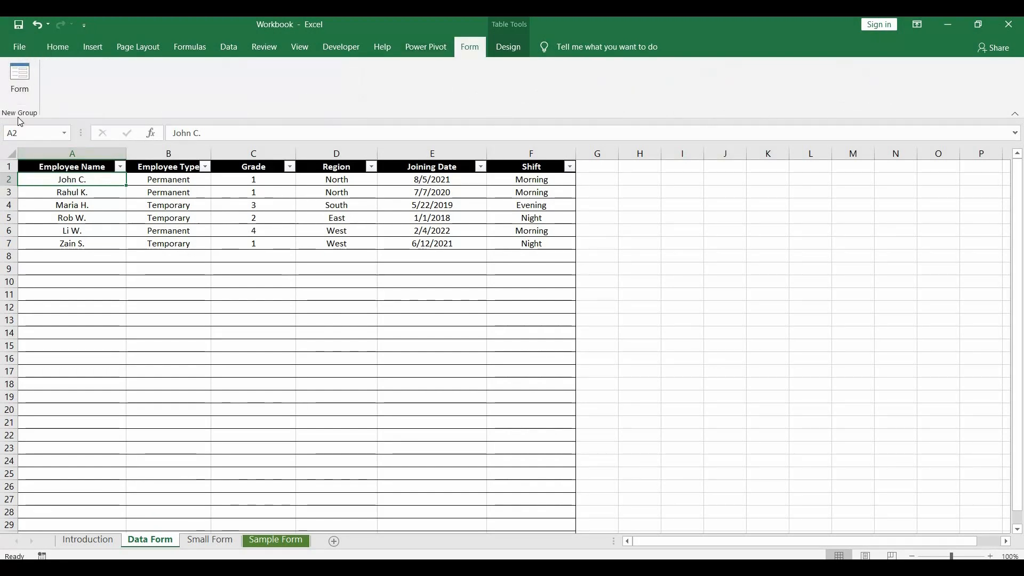
pyautogui.click(18, 85)
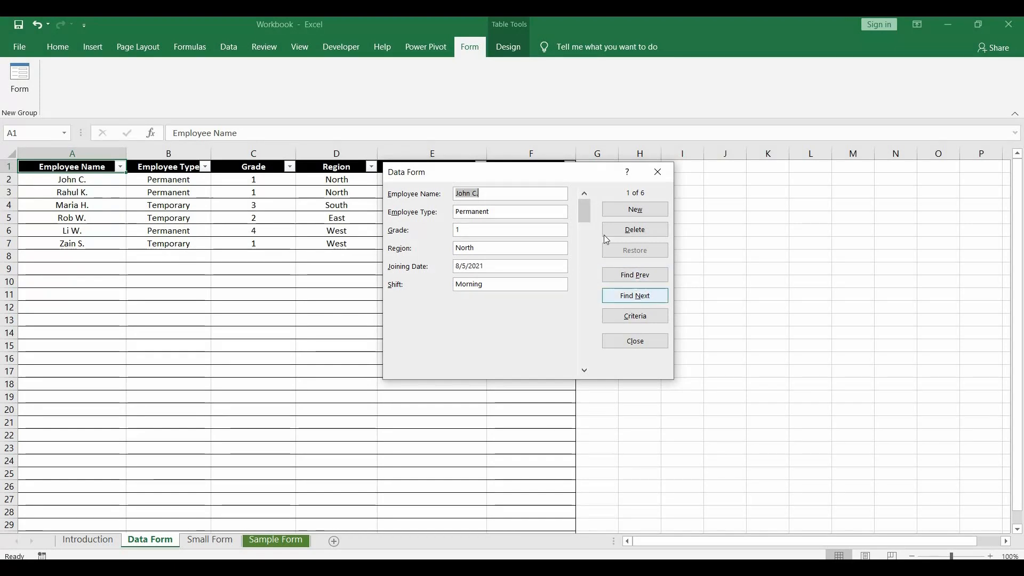
pyautogui.moveTo(564, 172); pyautogui.dragTo(740, 171)
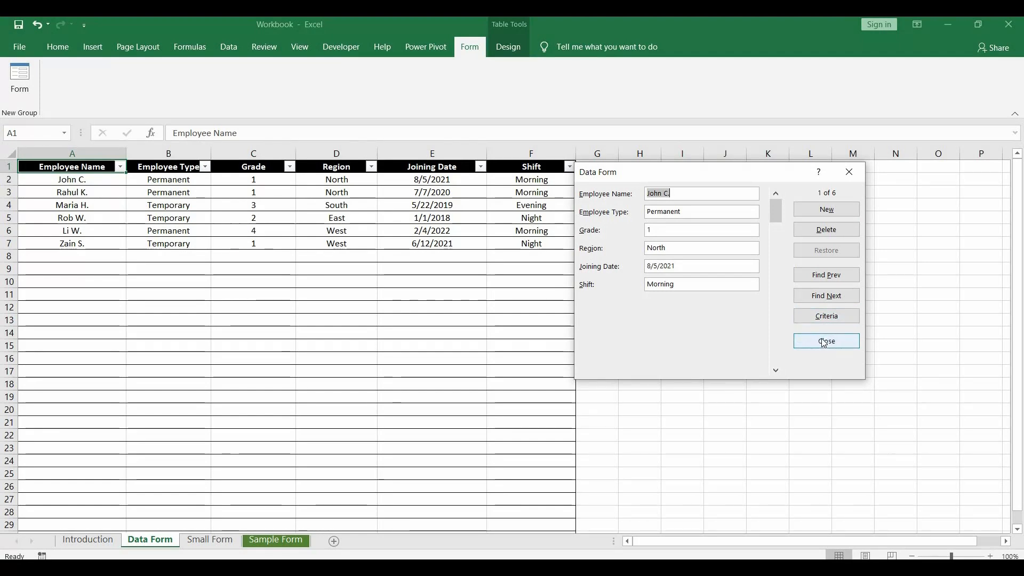
pyautogui.click(776, 267)
pyautogui.click(775, 277)
pyautogui.click(776, 225)
pyautogui.click(776, 196)
pyautogui.click(775, 197)
pyautogui.moveTo(777, 212); pyautogui.dragTo(777, 356)
pyautogui.click(776, 336)
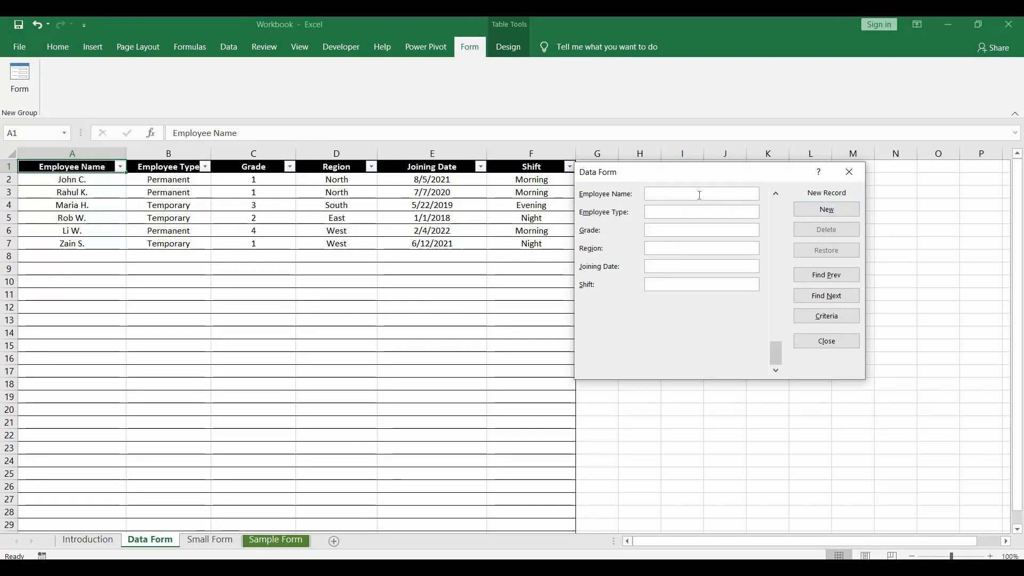
# Step: Add a record with the employee's name, Temporary, grade 2, West, joining date 1/1/2019 and Night shift
pyautogui.write('Ju')
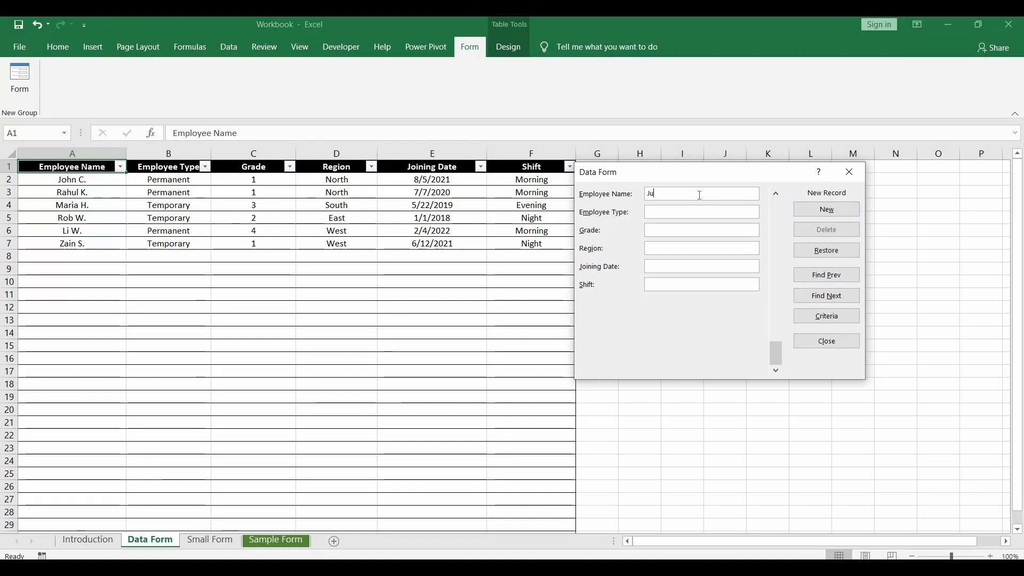
pyautogui.write('lie K.')
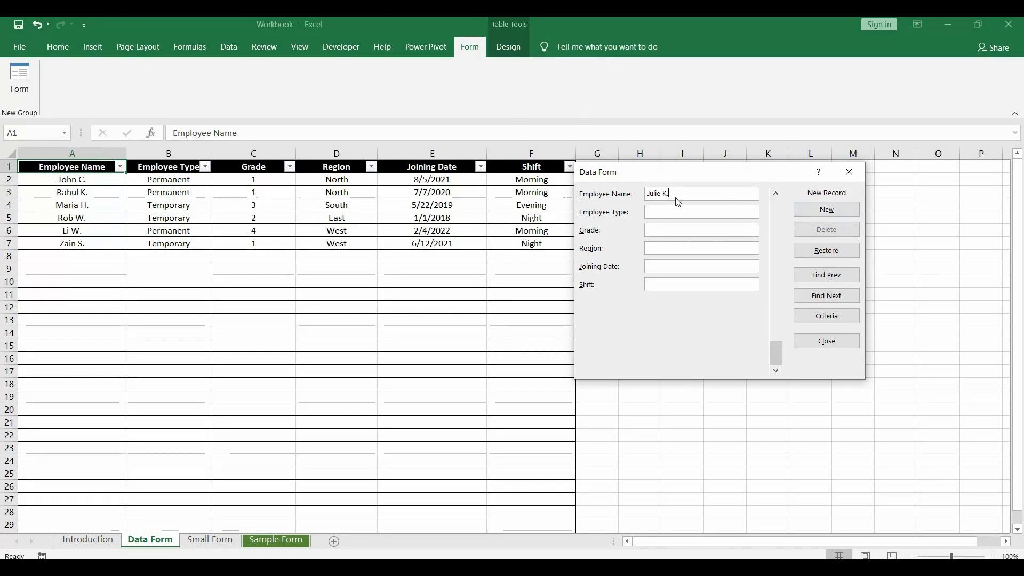
pyautogui.write('Temporary')
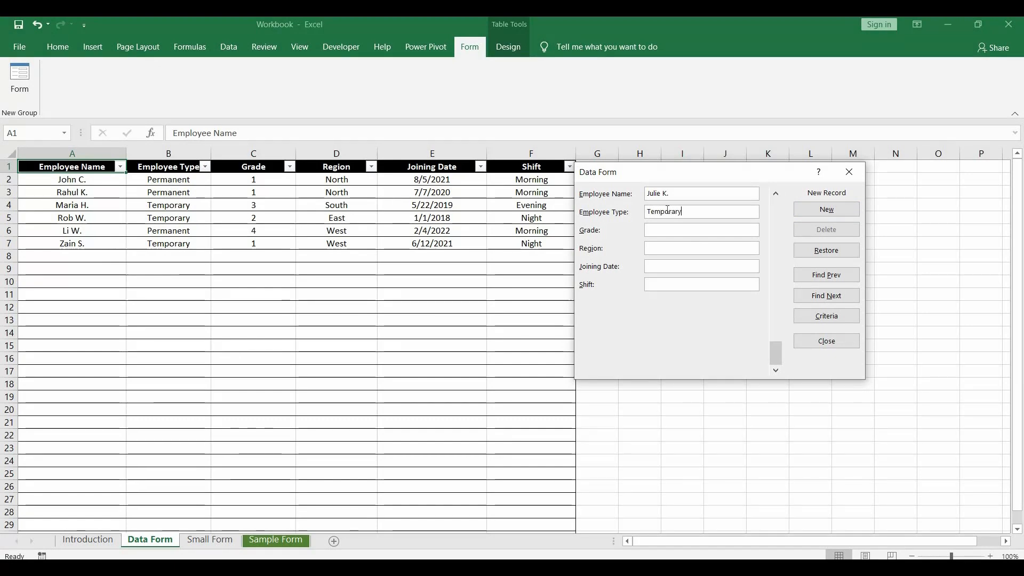
pyautogui.press('Tab')
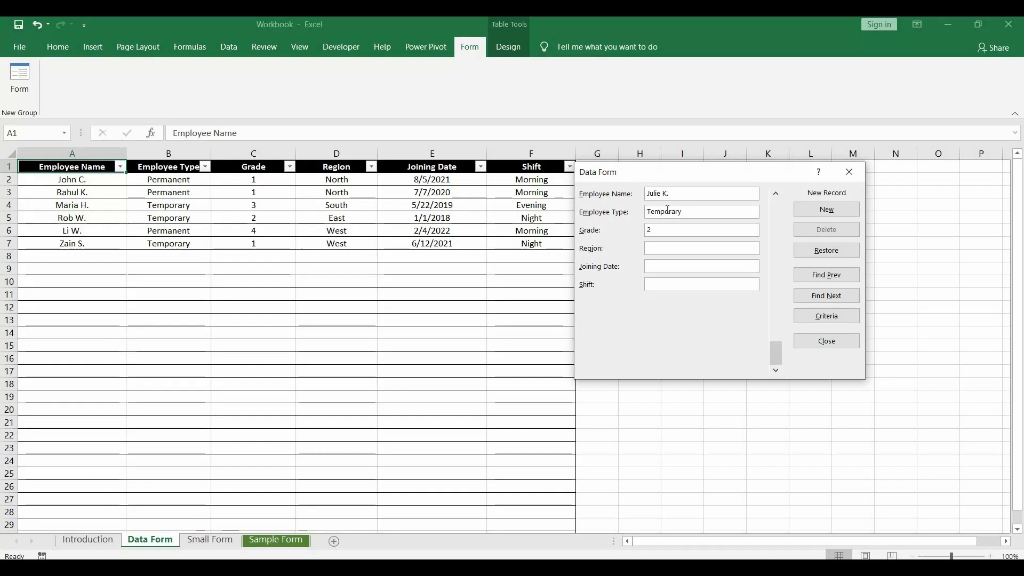
pyautogui.press('Tab')
pyautogui.write('West')
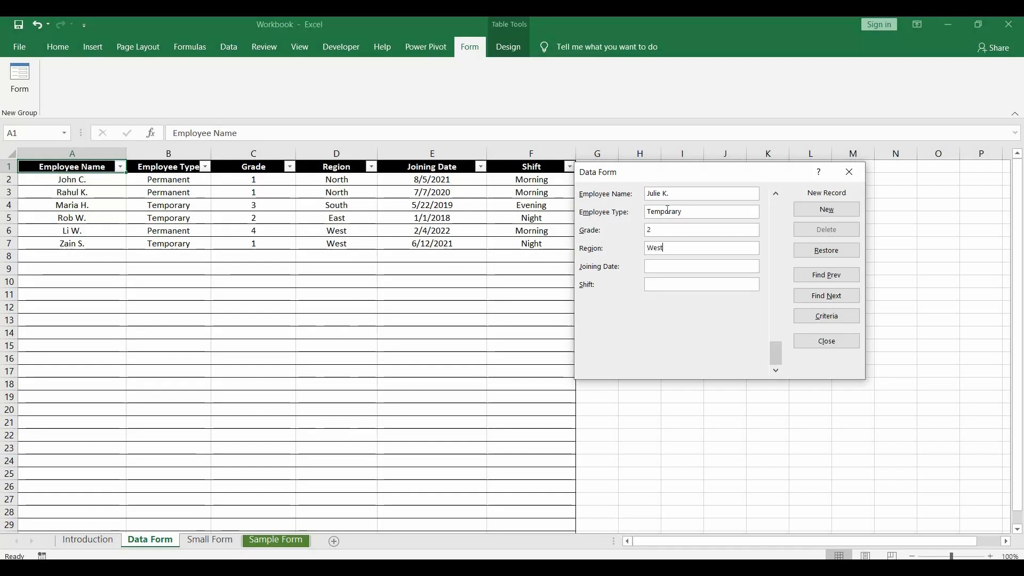
pyautogui.press('Tab')
pyautogui.write('1/1/2019')
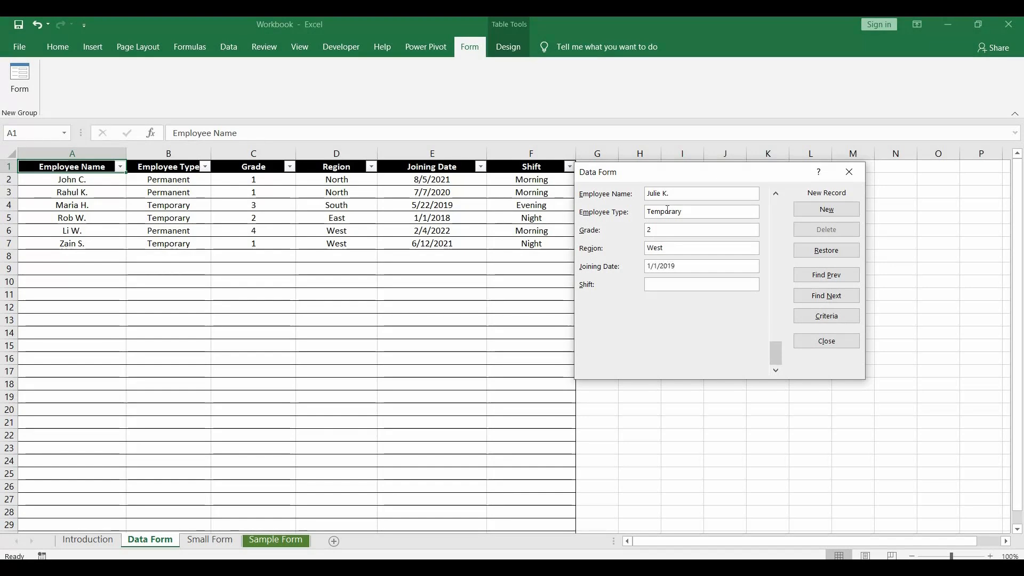
pyautogui.press('Tab')
pyautogui.write('Night')
pyautogui.click(830, 211)
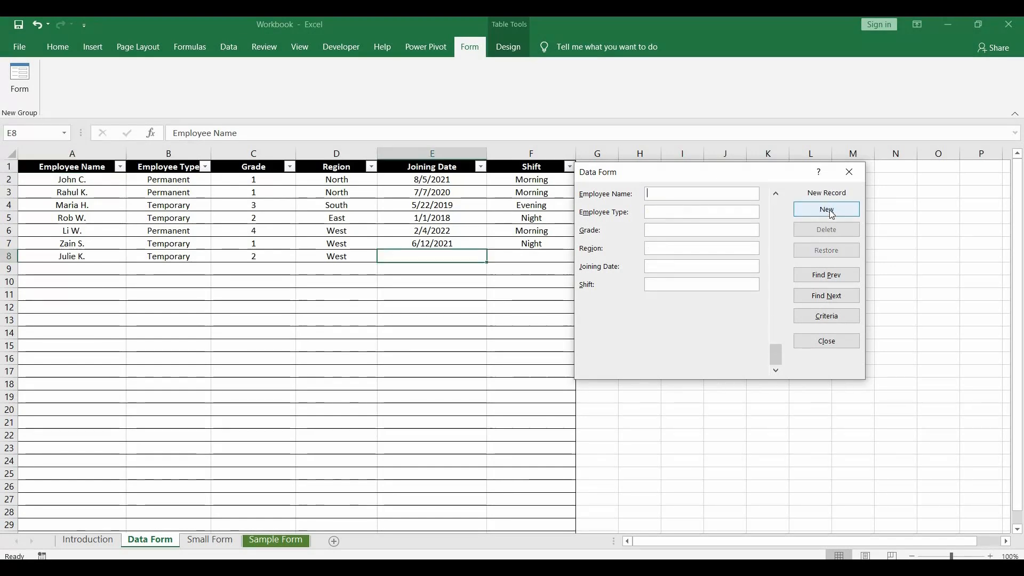
# Step: Add a record with the employee's name, Permanent, grade 3, South, joining date 2/2/2020 and Morning shift
pyautogui.write('Peter Y.')
pyautogui.click(670, 214)
pyautogui.write('Permanent')
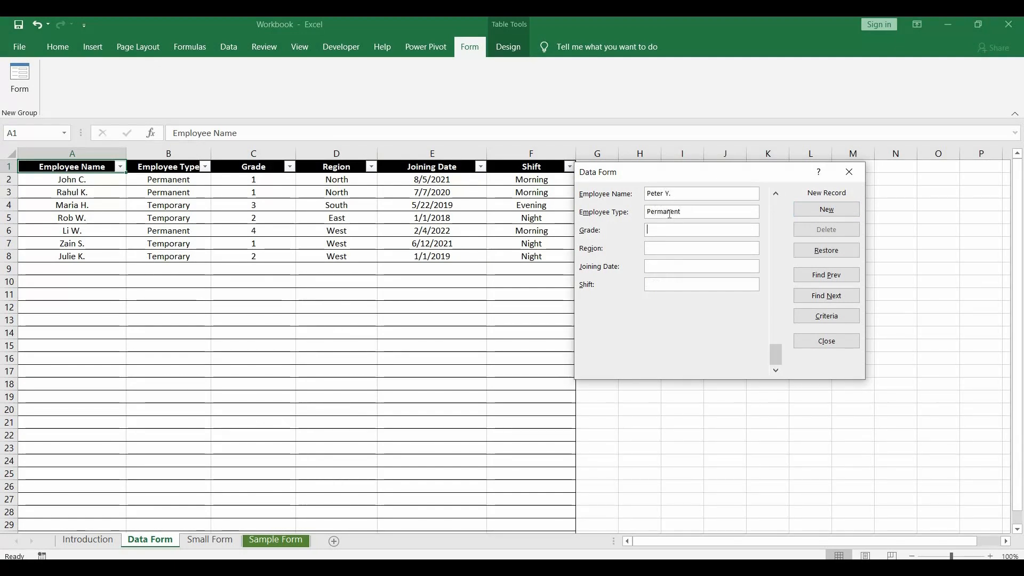
pyautogui.write('South')
pyautogui.press('Tab')
pyautogui.write('2/2/2020')
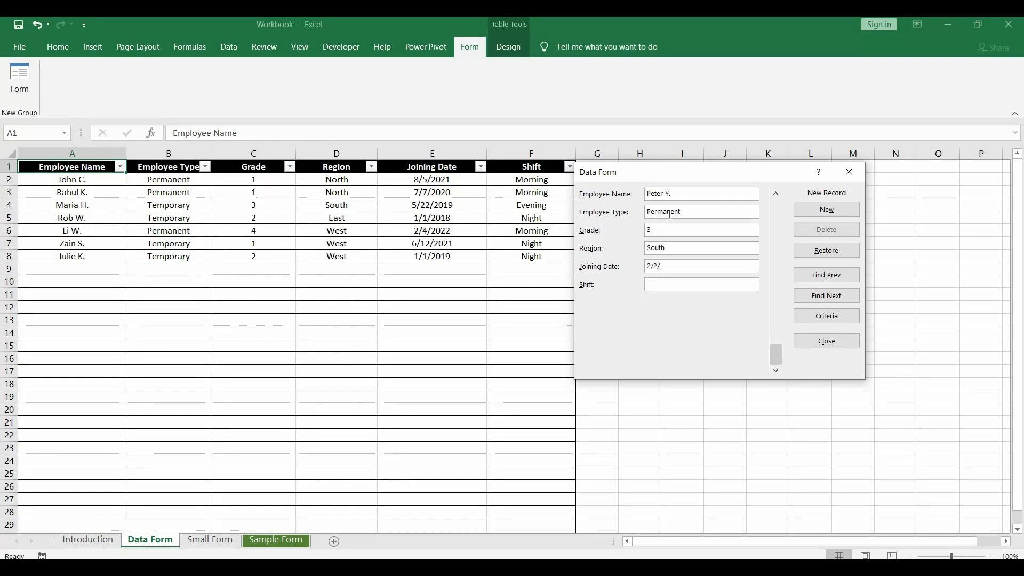
pyautogui.press('Tab')
pyautogui.write('Morning')
pyautogui.click(841, 208)
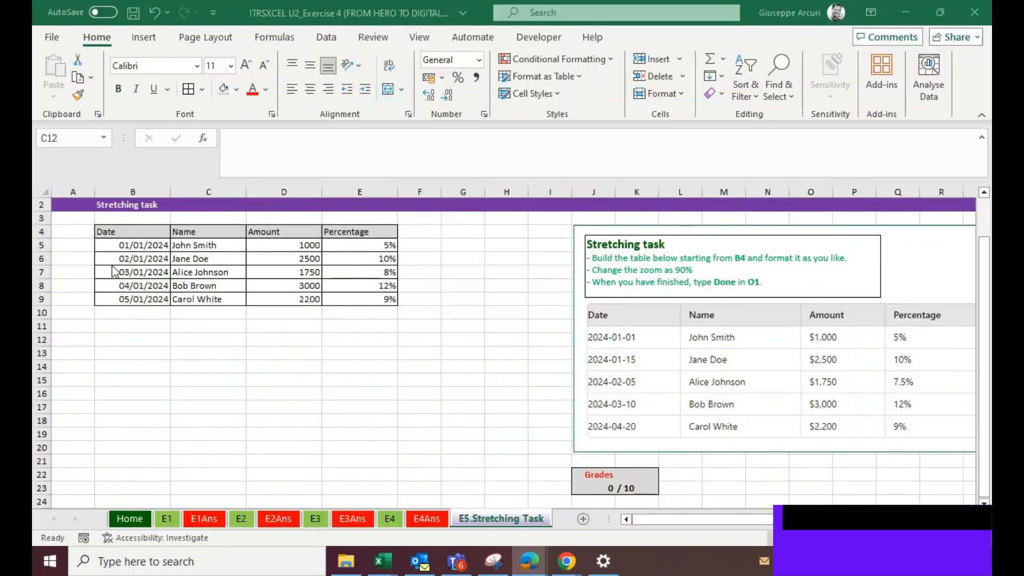
# Step: Left-align all cells of the table B4:E9 on the Stretching Task sheet
pyautogui.moveTo(122, 236); pyautogui.dragTo(380, 298)
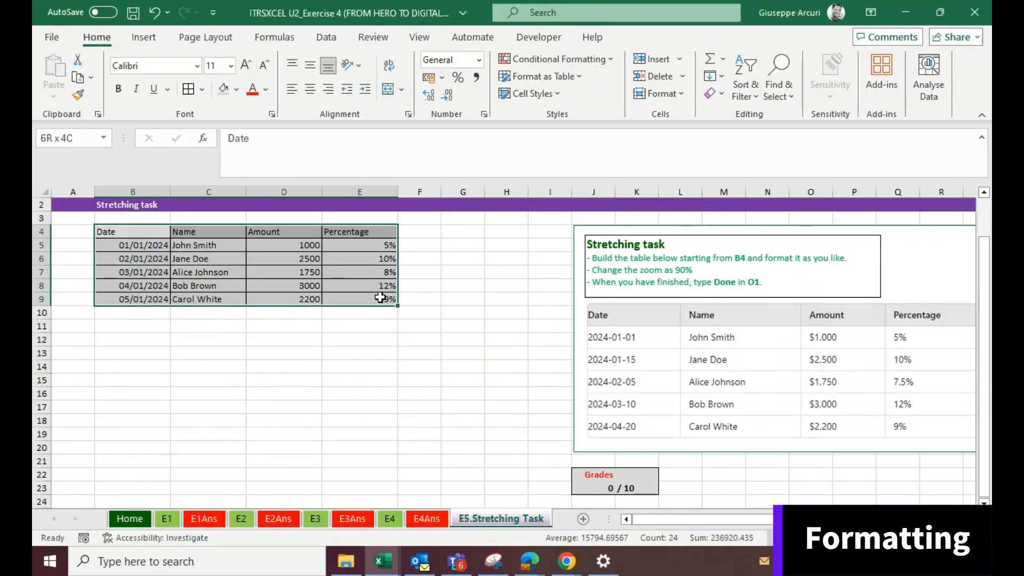
pyautogui.click(292, 89)
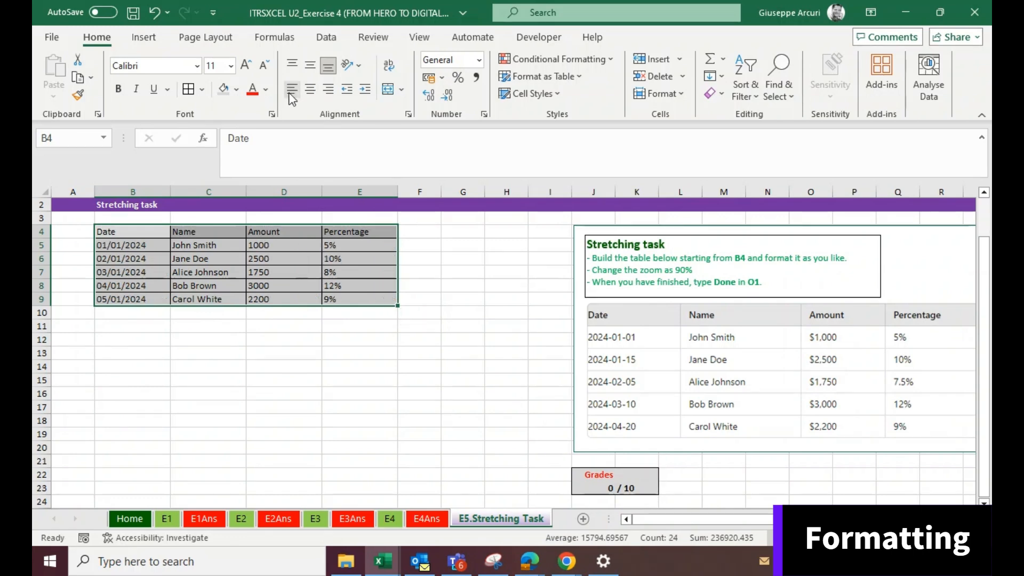
# Step: Apply the accounting number format to the amounts in D5:D9
pyautogui.click(301, 367)
pyautogui.click(289, 248)
pyautogui.moveTo(289, 247); pyautogui.dragTo(290, 299)
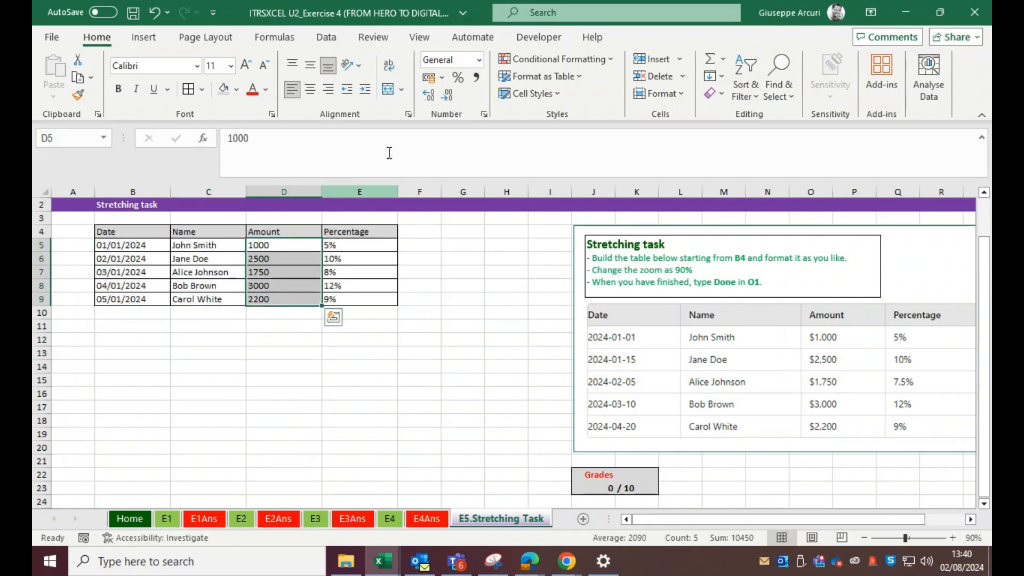
pyautogui.click(429, 79)
# Step: Right-align the percentage values in E5:E9
pyautogui.moveTo(354, 245); pyautogui.dragTo(341, 299)
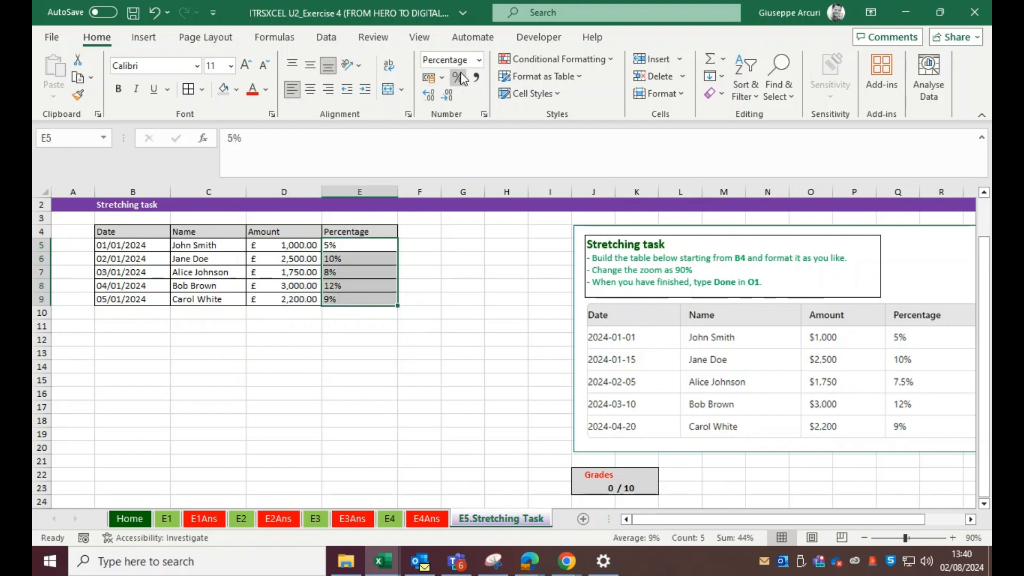
pyautogui.click(425, 98)
pyautogui.click(451, 96)
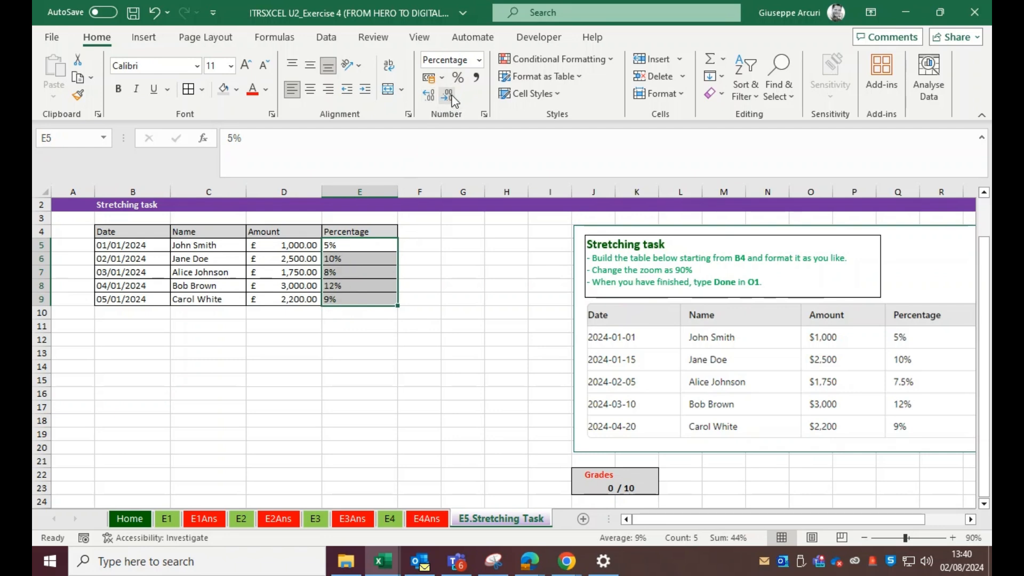
pyautogui.click(328, 90)
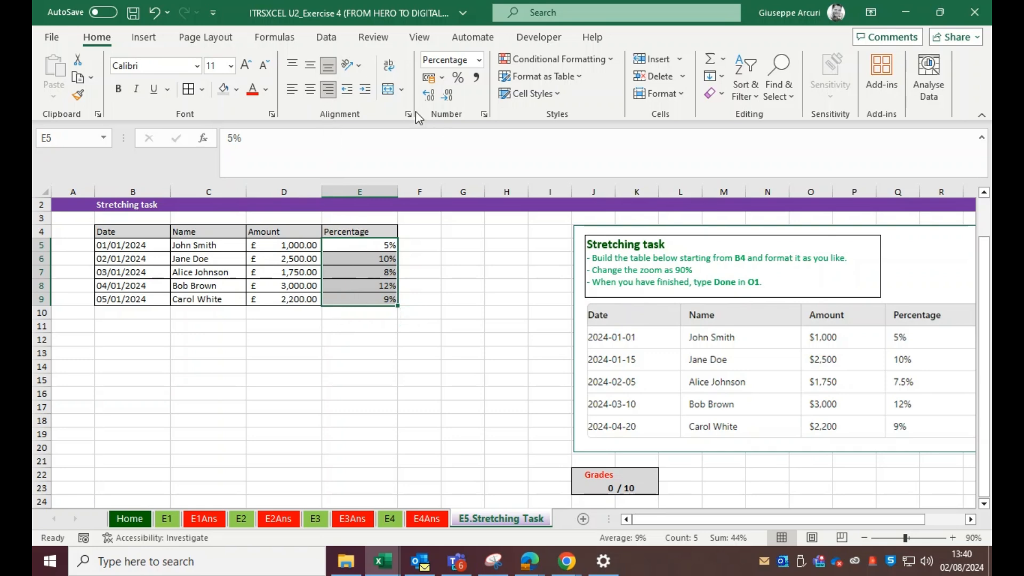
# Step: Show the percentages in E5:E9 with two decimal places
pyautogui.click(432, 99)
pyautogui.click(432, 99)
pyautogui.click(286, 324)
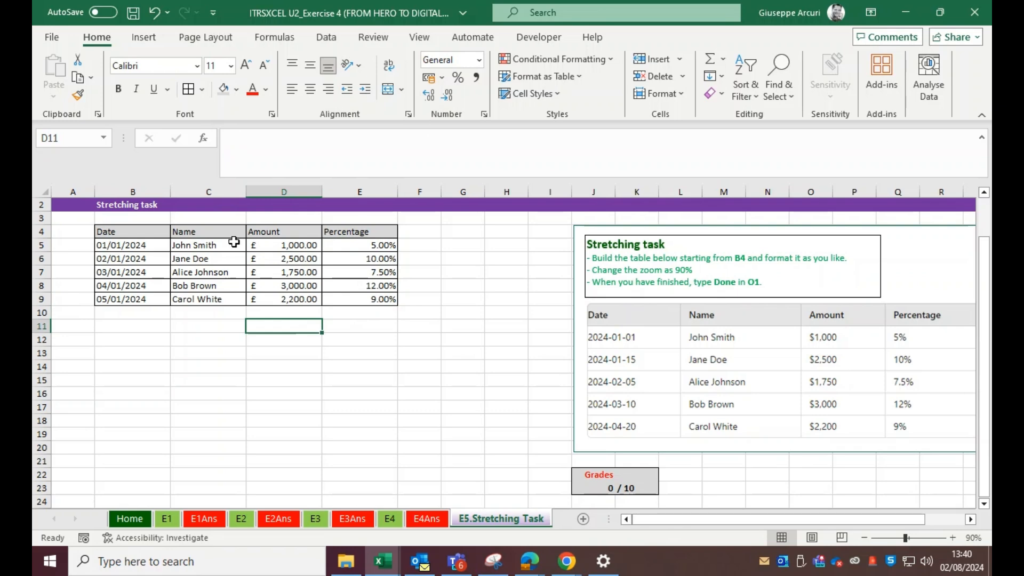